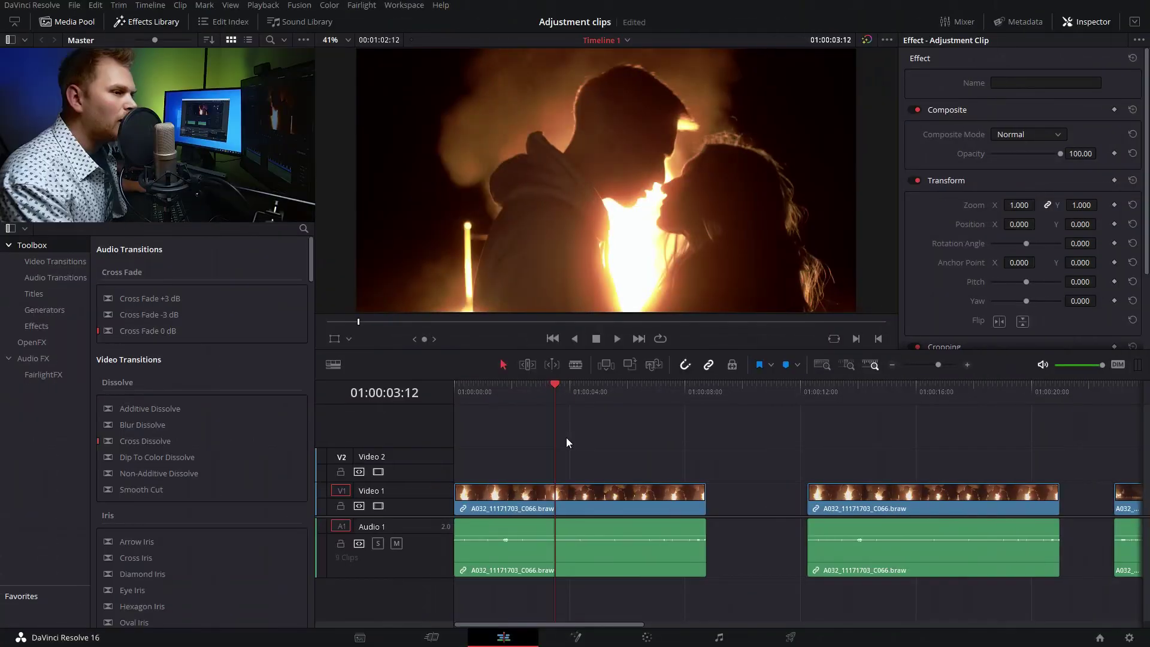
Show the Effects category of the Toolbox to list Adjustment Clip and Fusion Composition.
{"action": "left_click", "coordinate": [41, 325]}
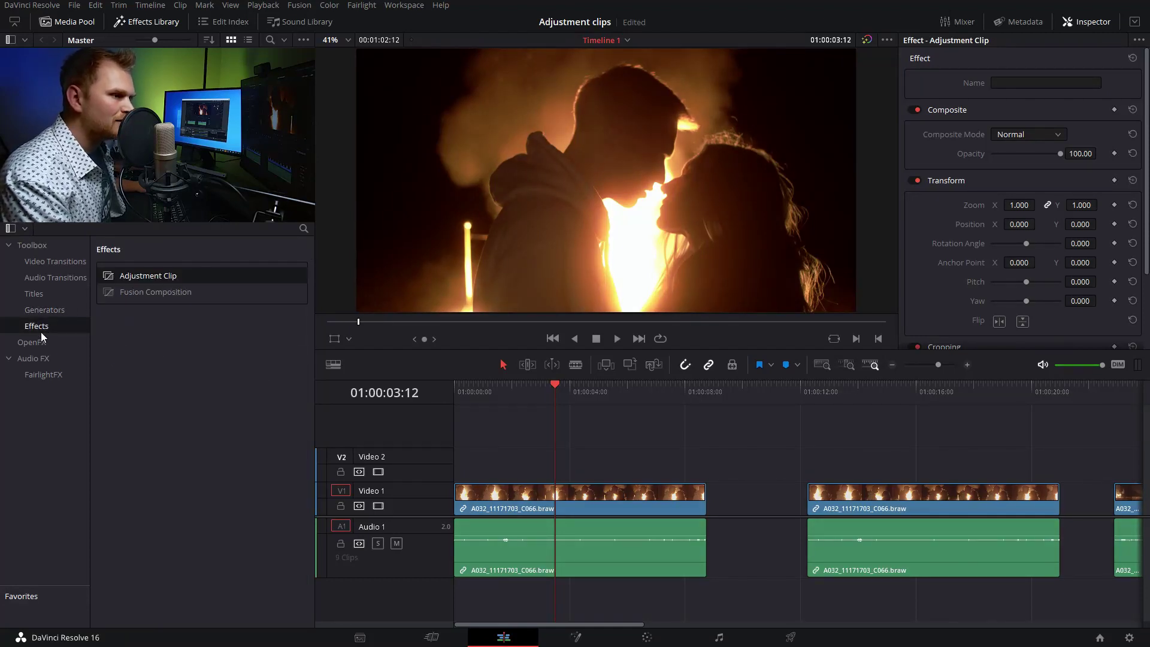
Place an Adjustment Clip on Video 2 and trim it to end with the first fire clip.
{"action": "left_click_drag", "start_coordinate": [135, 275], "coordinate": [468, 460]}
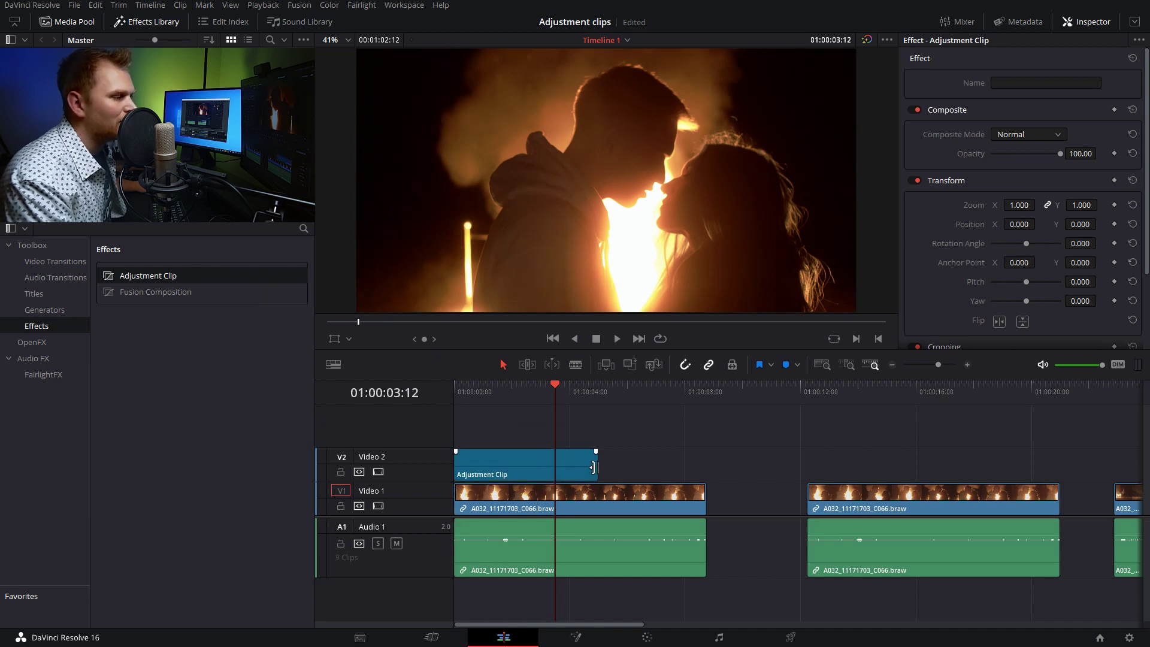
{"action": "left_click_drag", "start_coordinate": [593, 464], "coordinate": [705, 464]}
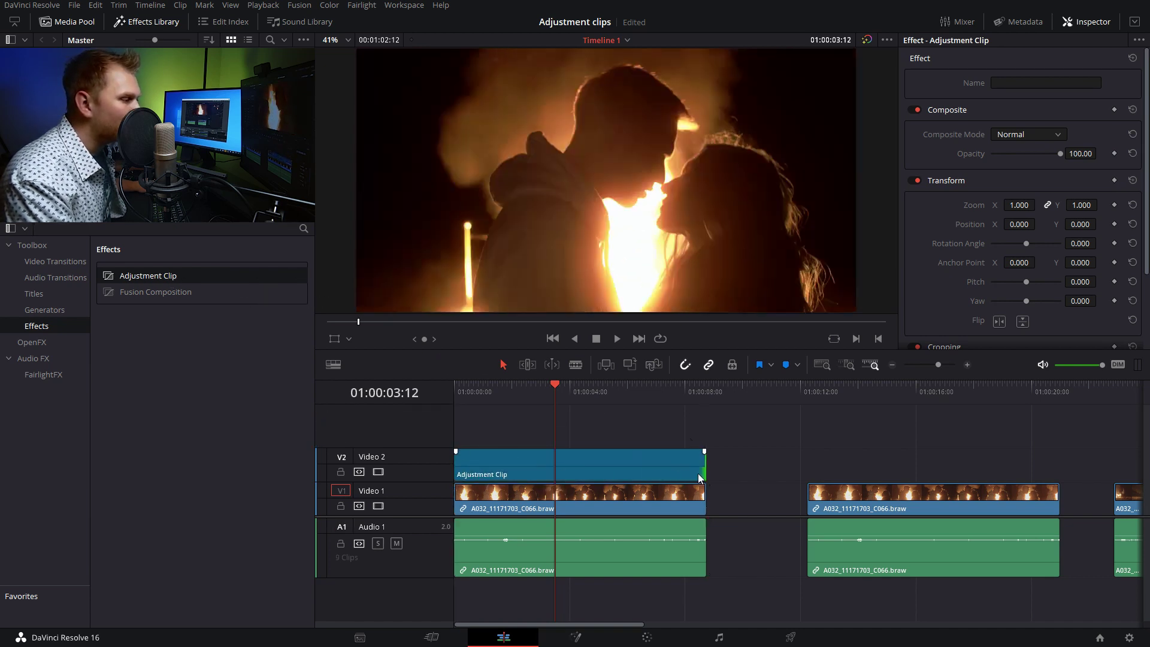
{"action": "left_click", "coordinate": [583, 458]}
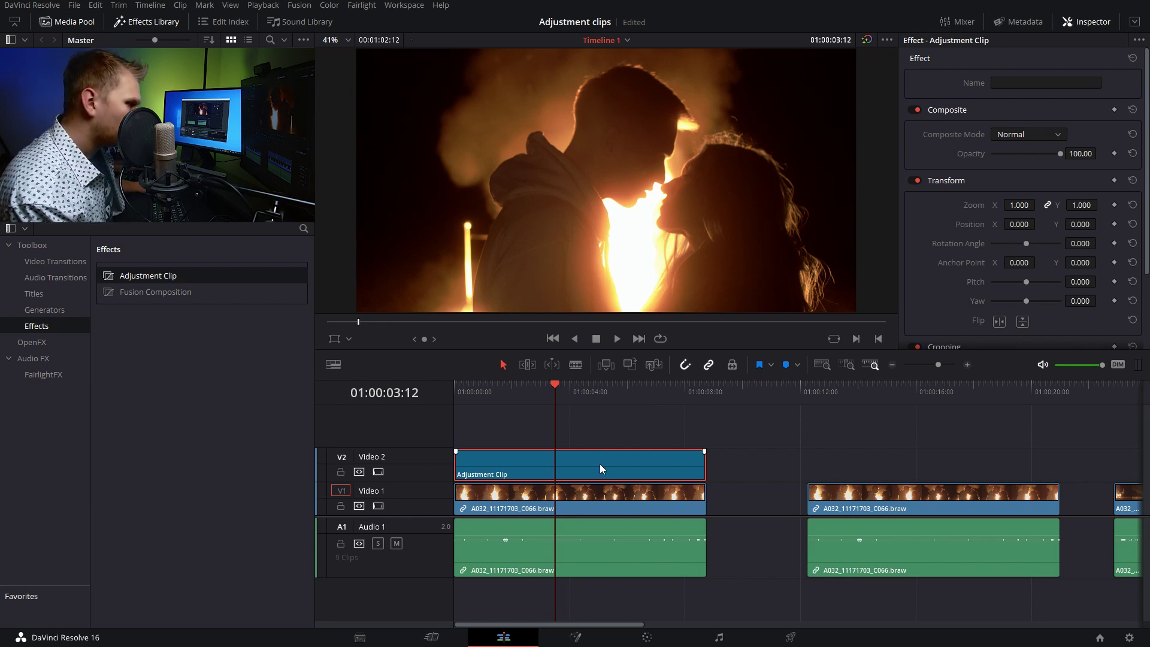
{"action": "left_click_drag", "start_coordinate": [598, 463], "coordinate": [570, 474]}
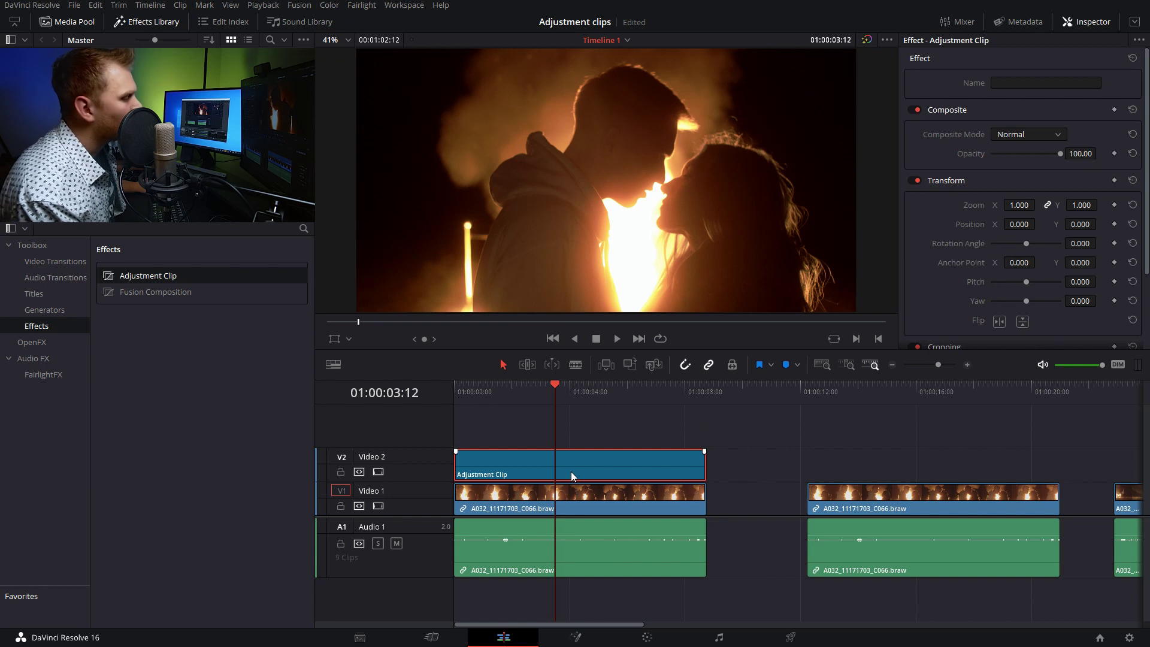
{"action": "key", "text": "shift+6"}
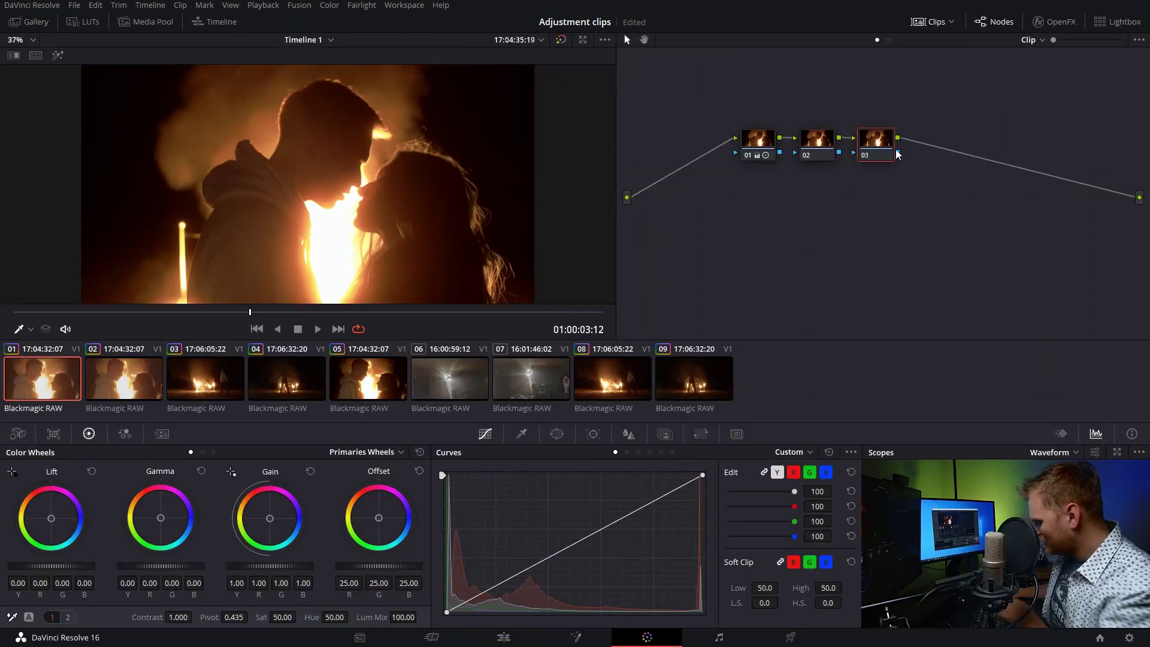
Delete extra nodes, disable node 01, and apply the grade to the Adjustment Clip.
{"action": "key", "text": "Delete"}
{"action": "key", "text": "Delete"}
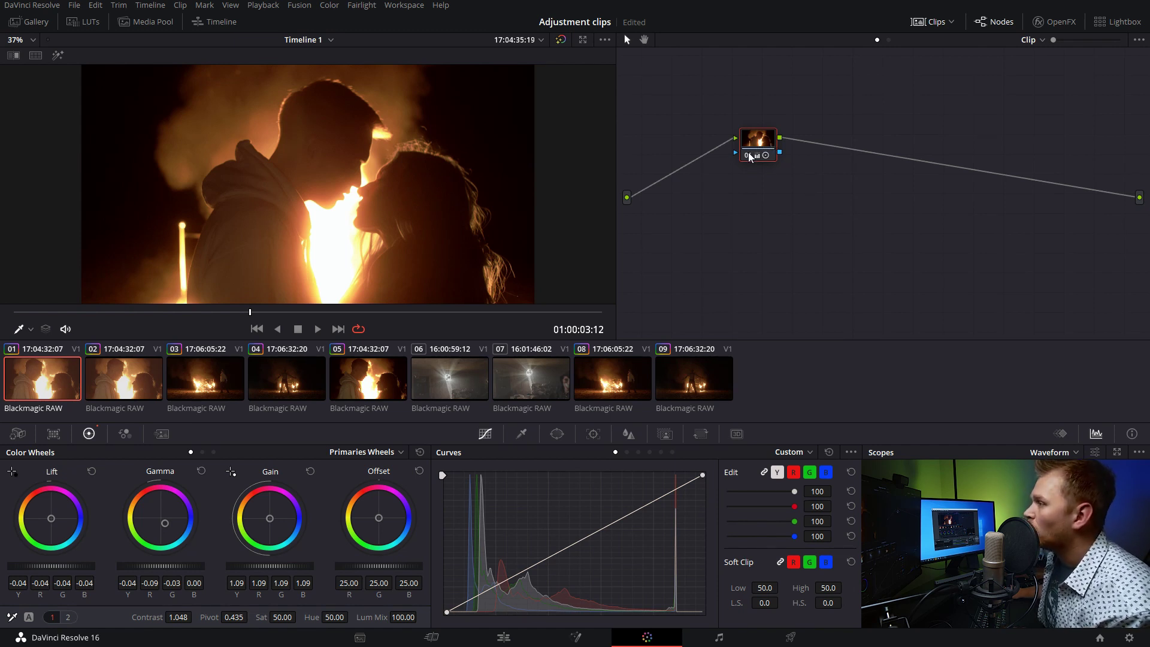
{"action": "left_click", "coordinate": [750, 156]}
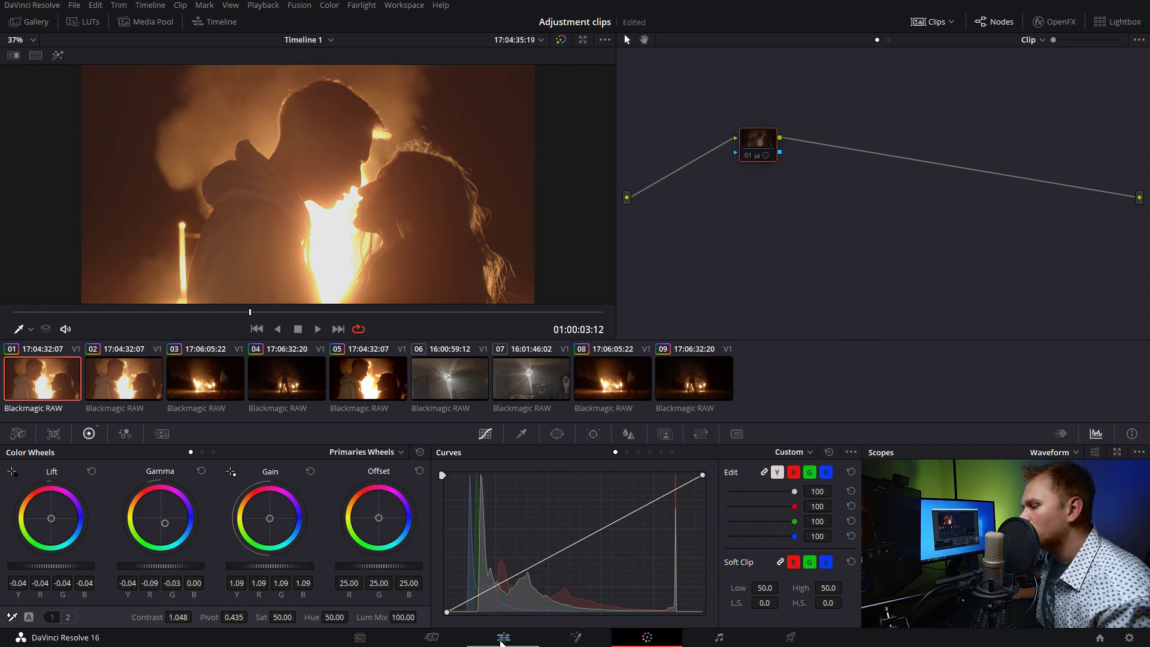
{"action": "left_click", "coordinate": [502, 638]}
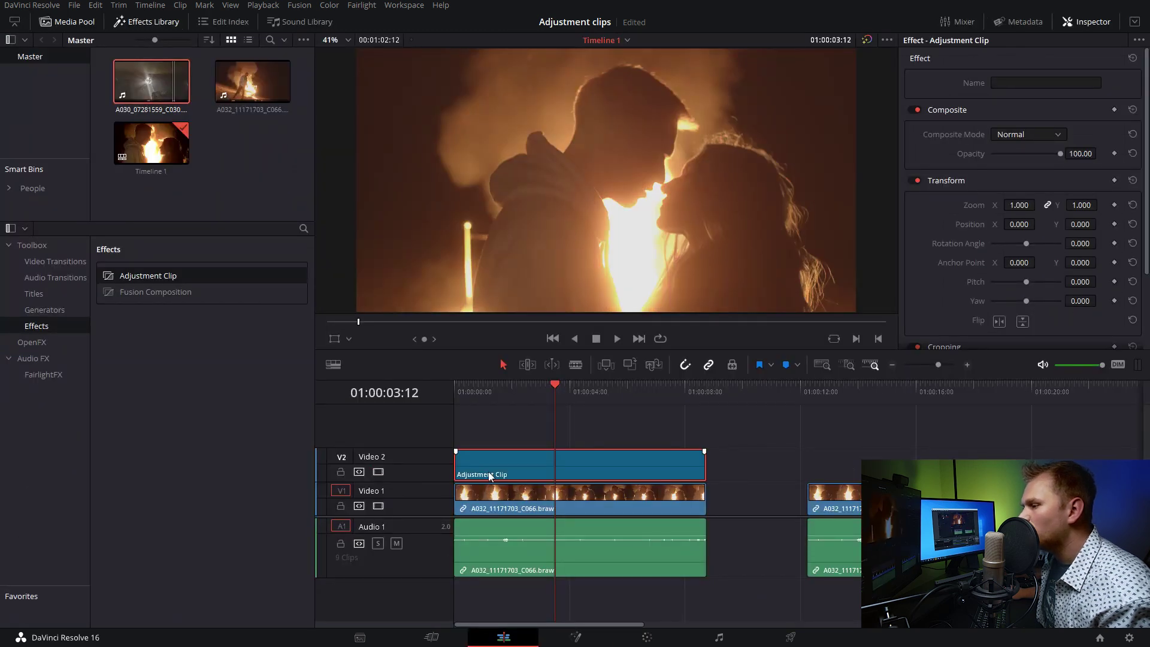
{"action": "left_click", "coordinate": [647, 637]}
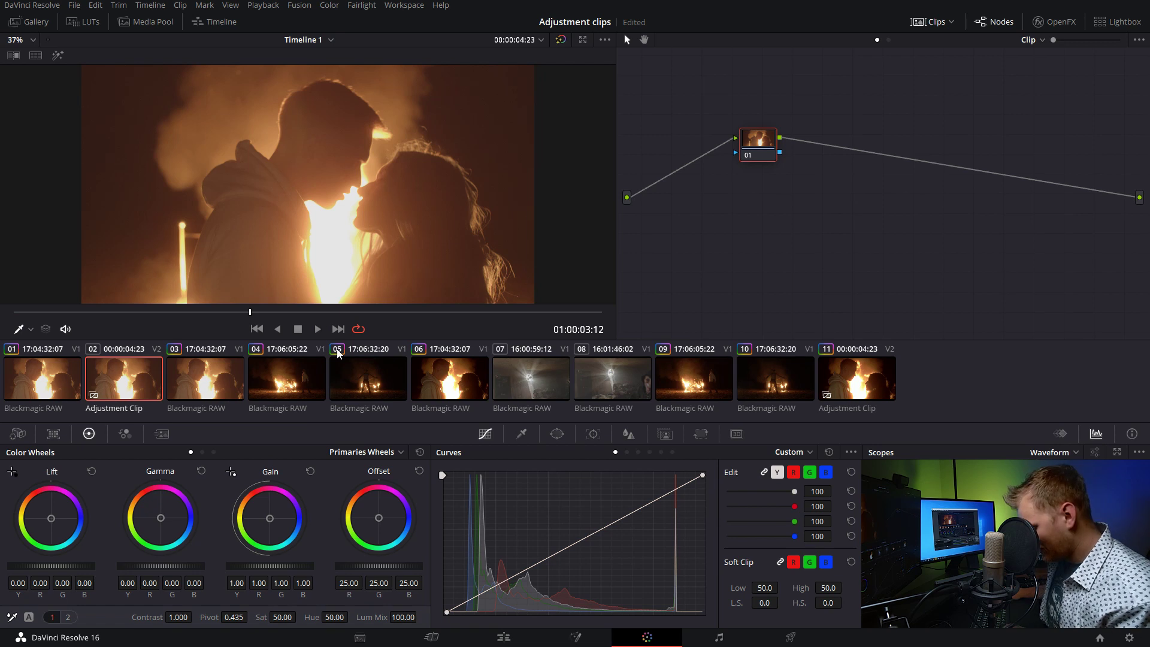
{"action": "key", "text": "alt+shift+c"}
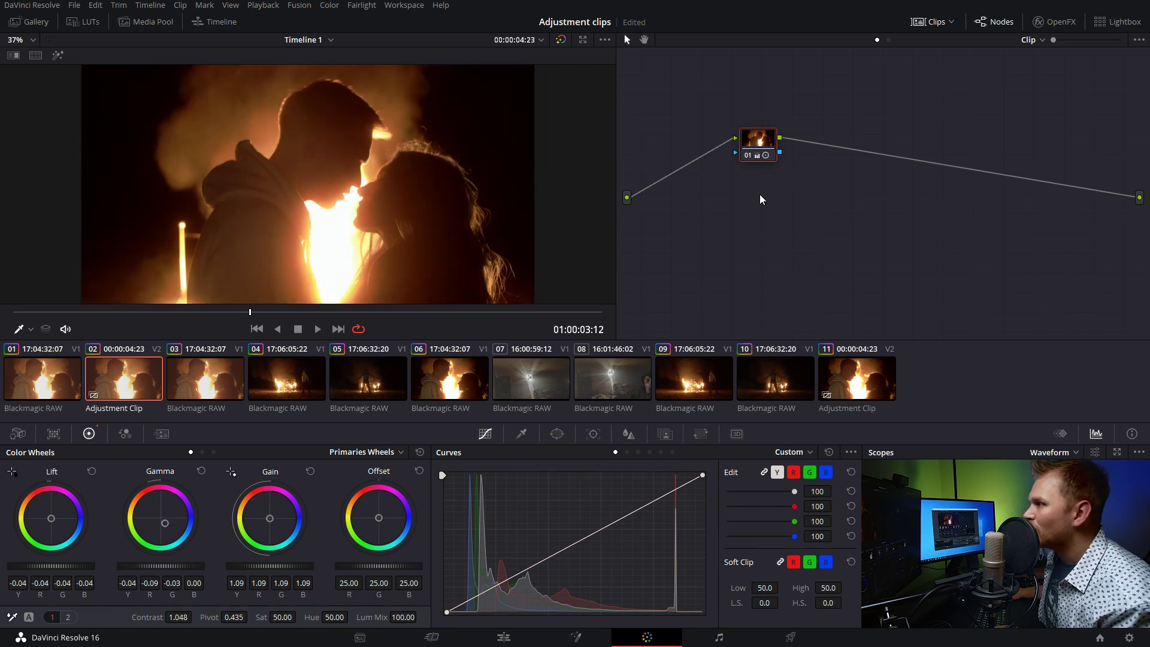
{"action": "left_click_drag", "start_coordinate": [250, 314], "coordinate": [222, 312]}
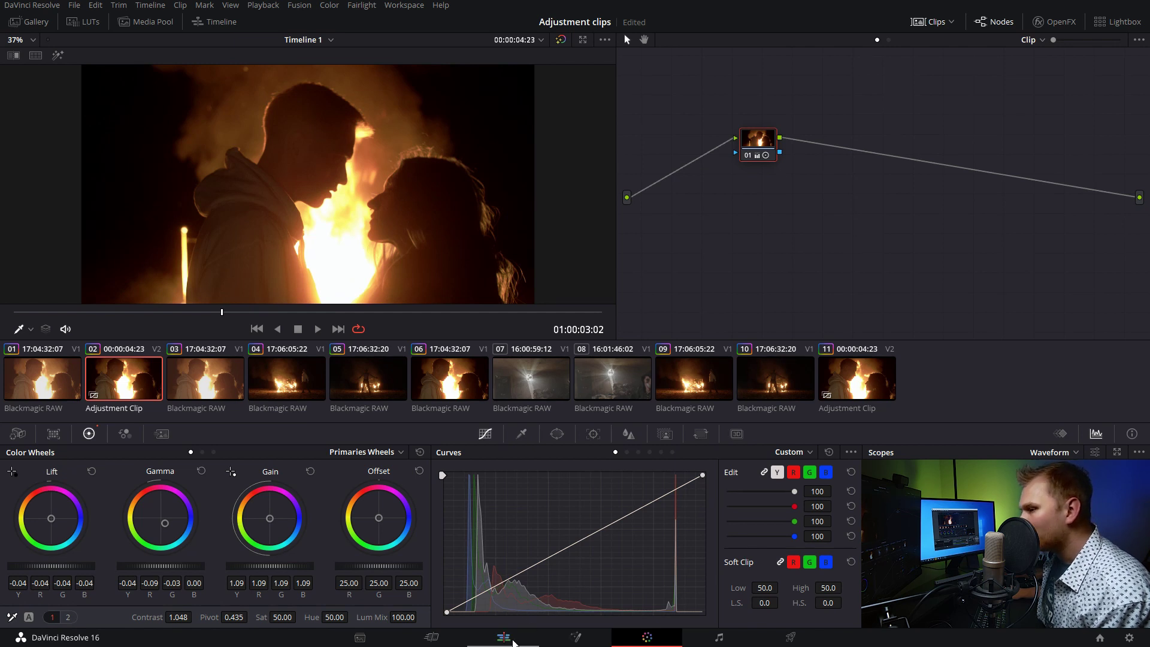
{"action": "left_click", "coordinate": [503, 637]}
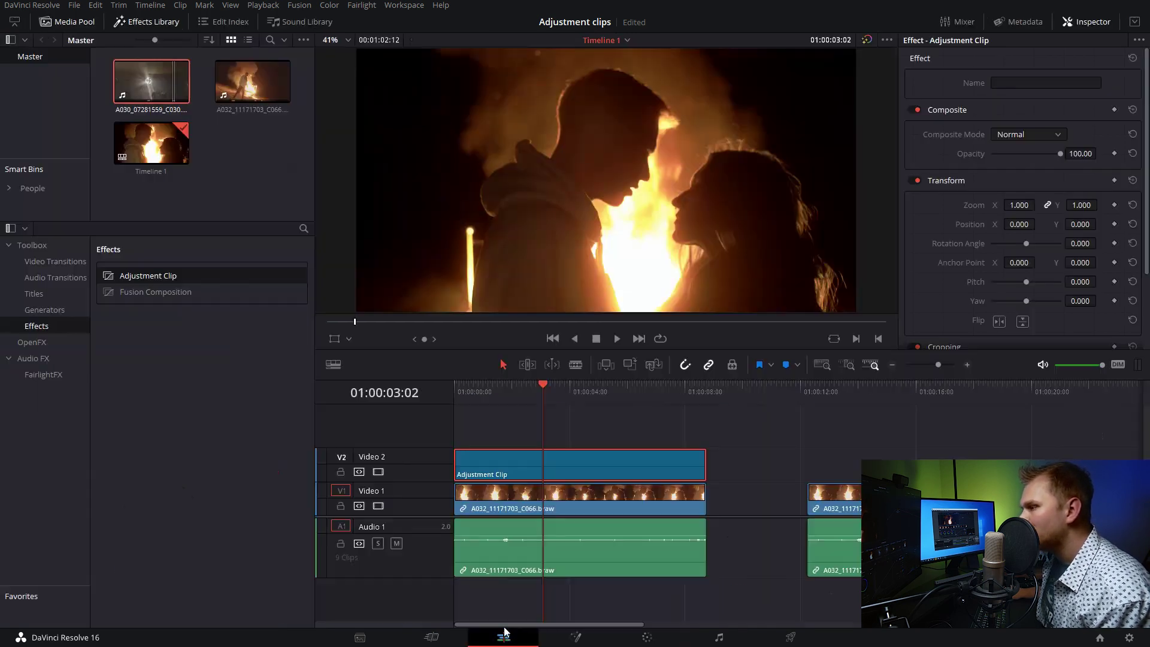
{"action": "left_click", "coordinate": [565, 390]}
{"action": "left_click", "coordinate": [377, 470]}
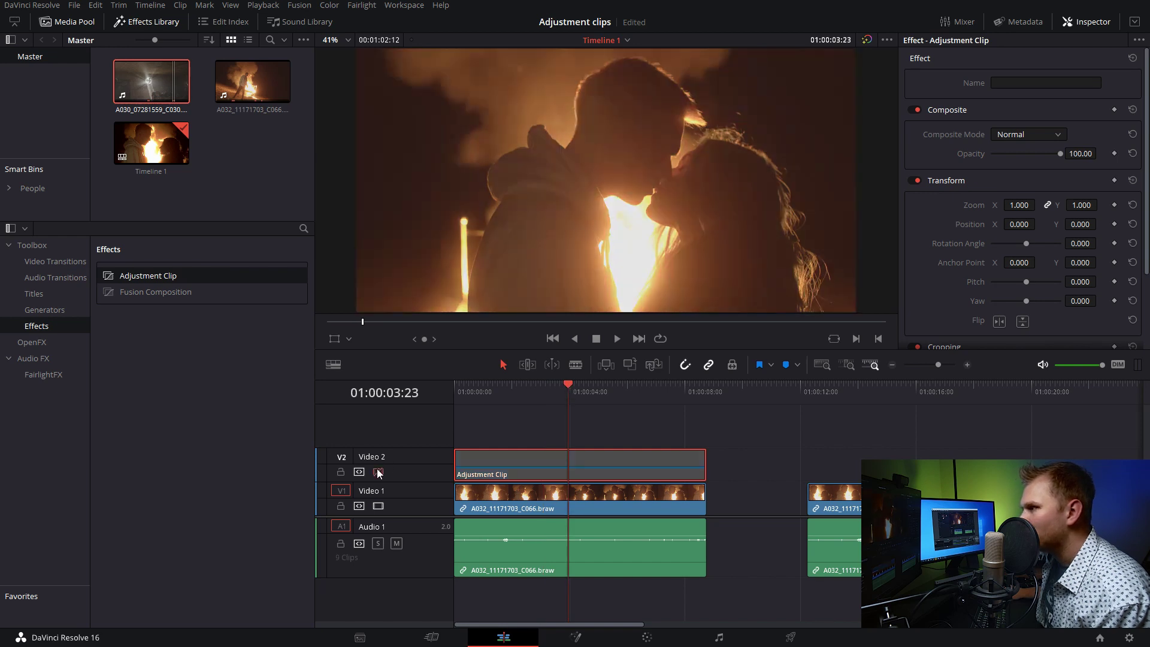
{"action": "left_click", "coordinate": [377, 470]}
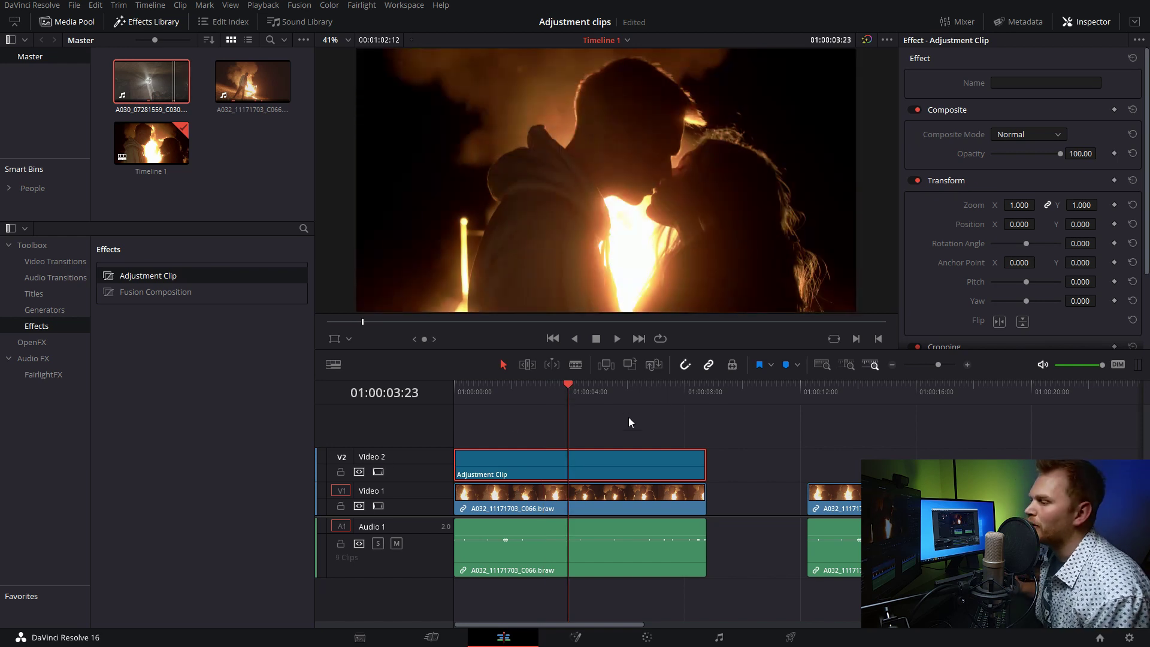
{"action": "left_click", "coordinate": [527, 389]}
{"action": "left_click", "coordinate": [379, 472]}
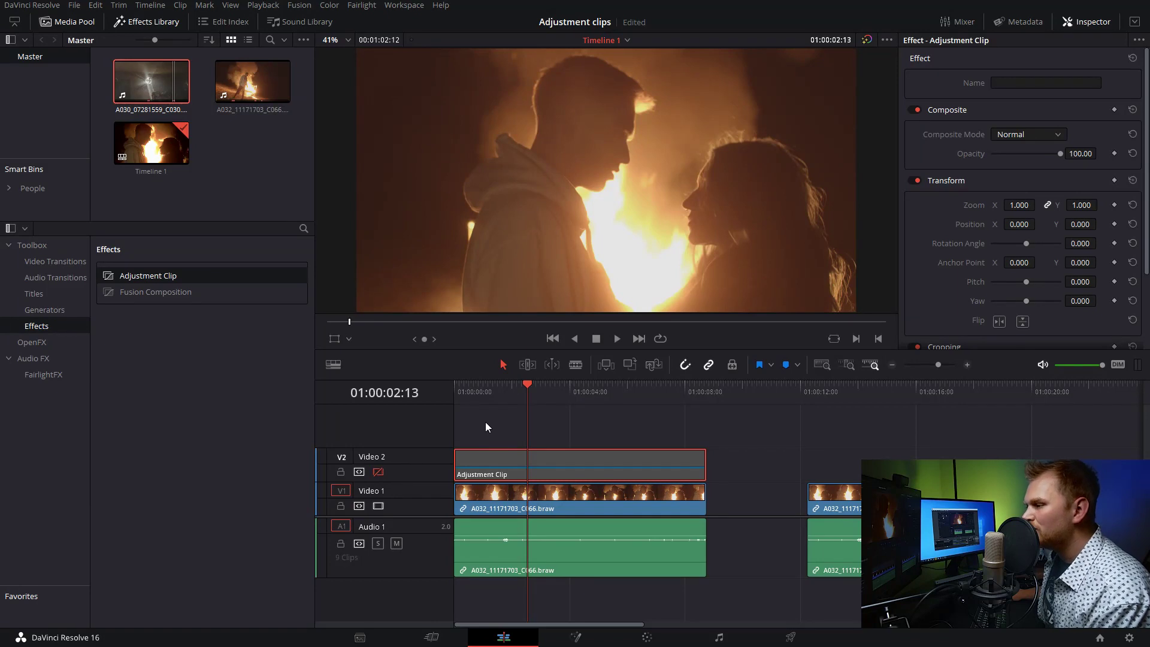
{"action": "left_click", "coordinate": [377, 471]}
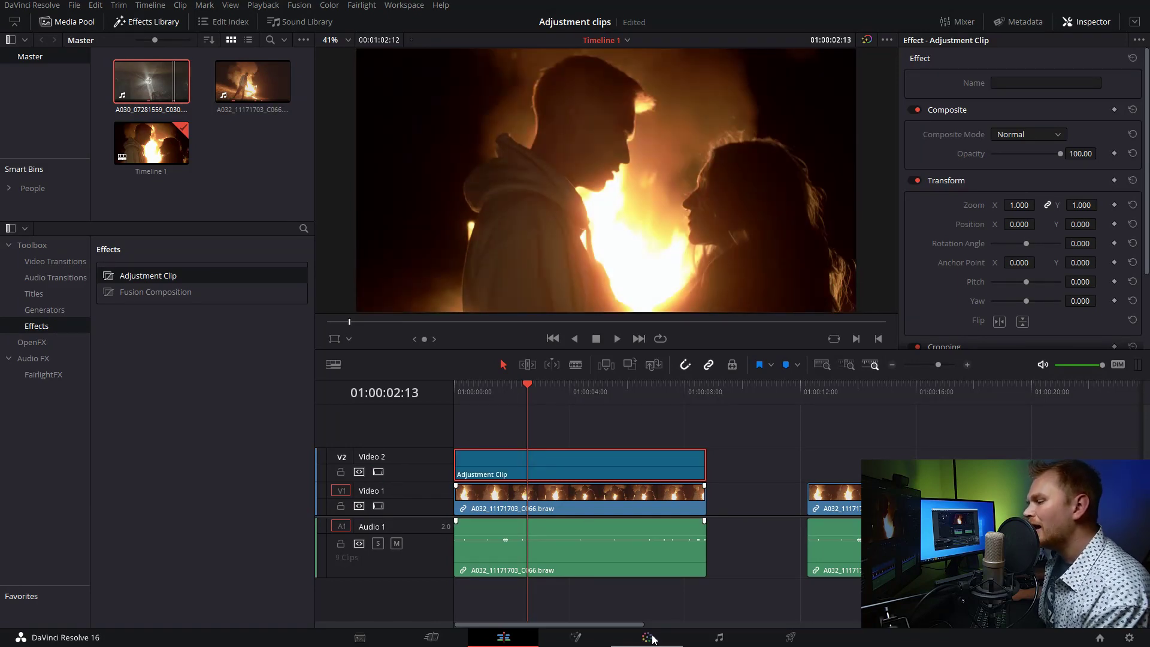
{"action": "left_click", "coordinate": [653, 640]}
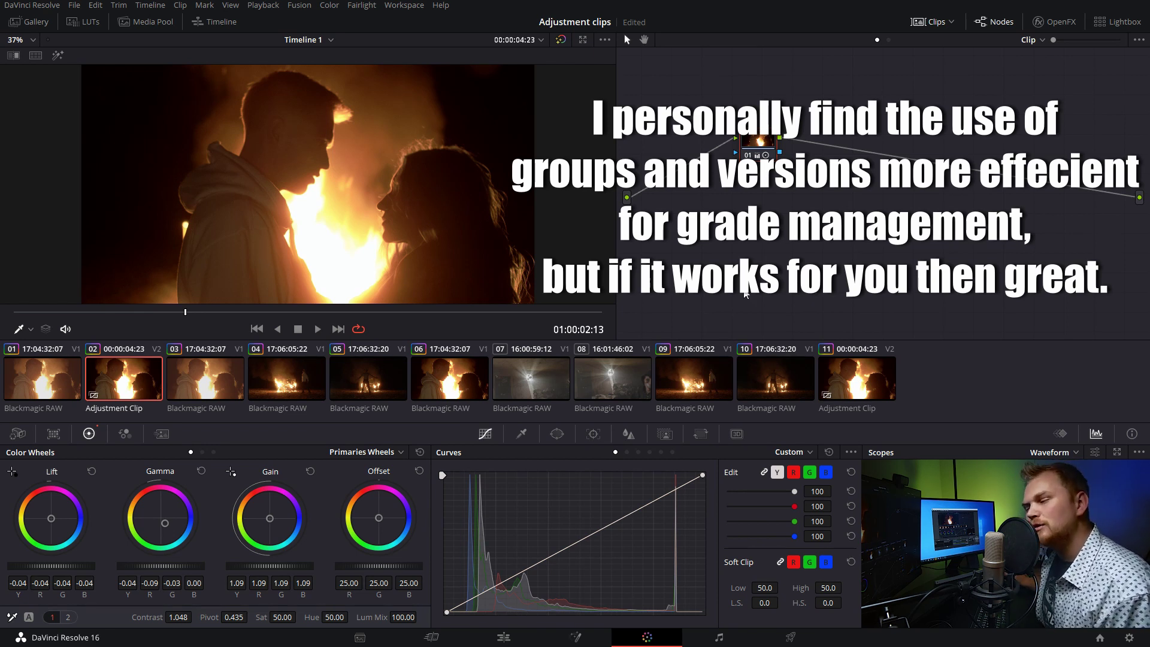
{"action": "left_click", "coordinate": [499, 638]}
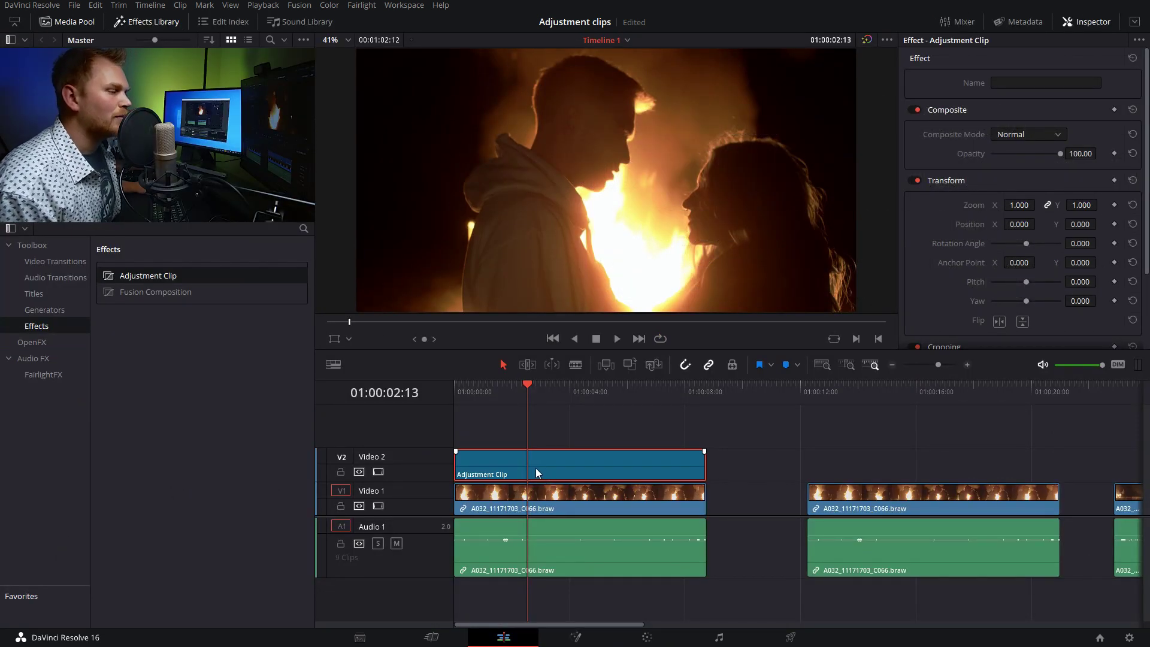
Move the adjustment clip over the second fire clip and preview a 1.130 zoom.
{"action": "left_click_drag", "start_coordinate": [530, 468], "coordinate": [884, 468]}
{"action": "left_click", "coordinate": [803, 389]}
{"action": "left_click_drag", "start_coordinate": [805, 384], "coordinate": [820, 413]}
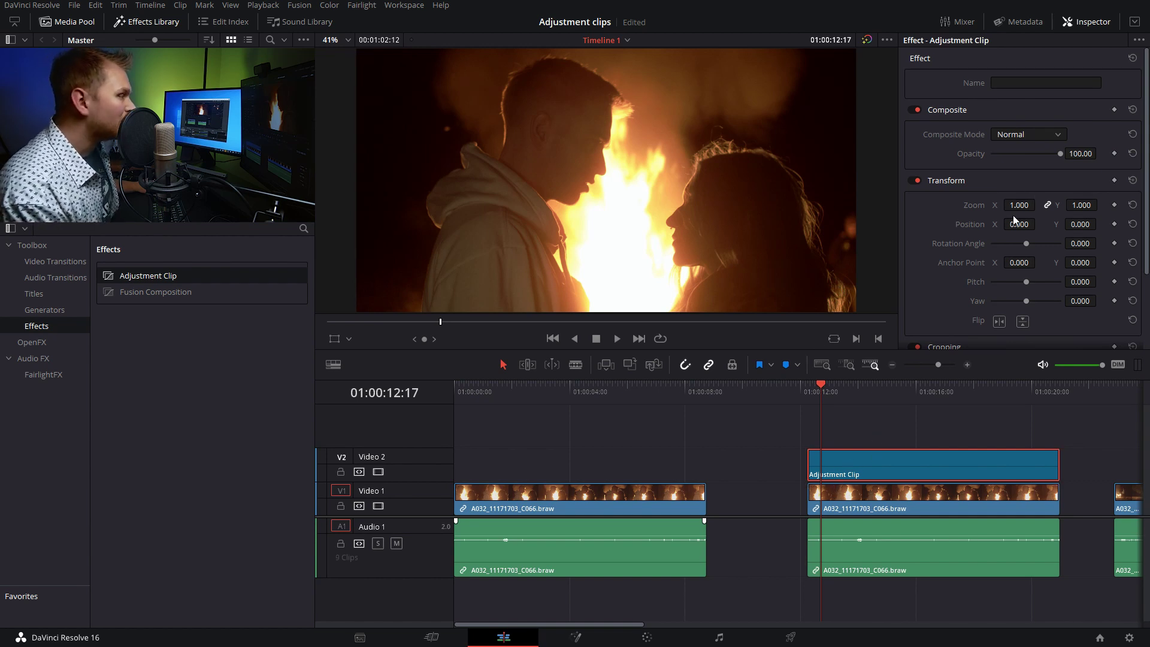
{"action": "left_click_drag", "start_coordinate": [1018, 204], "coordinate": [1039, 205]}
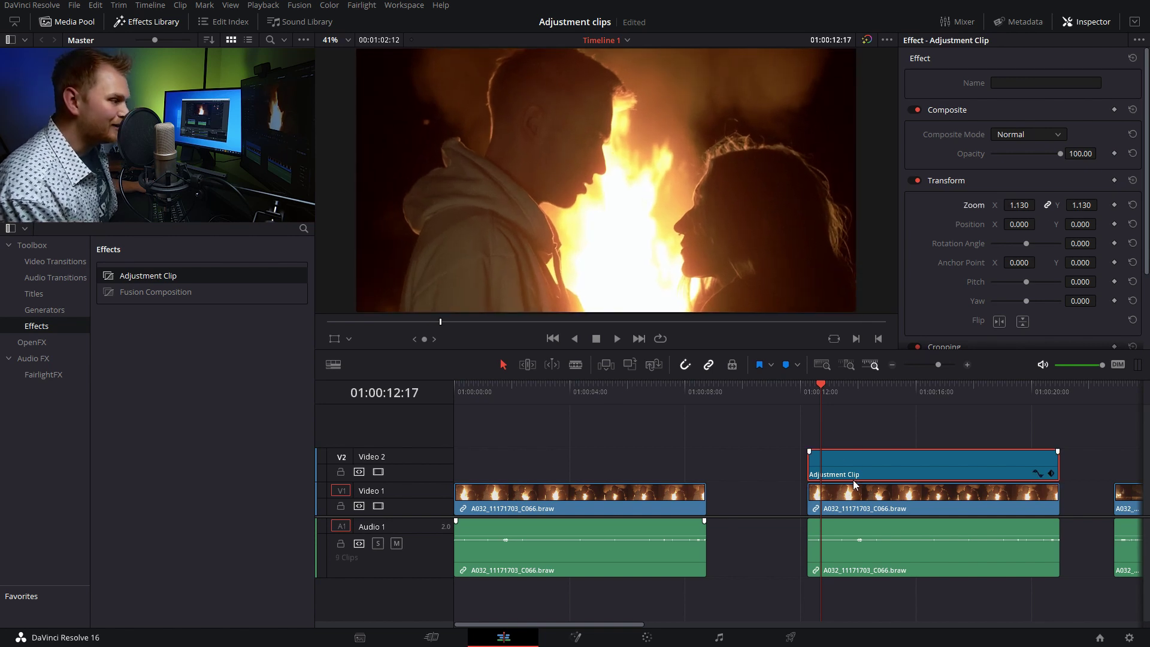
{"action": "left_click", "coordinate": [859, 393]}
{"action": "key", "text": "space"}
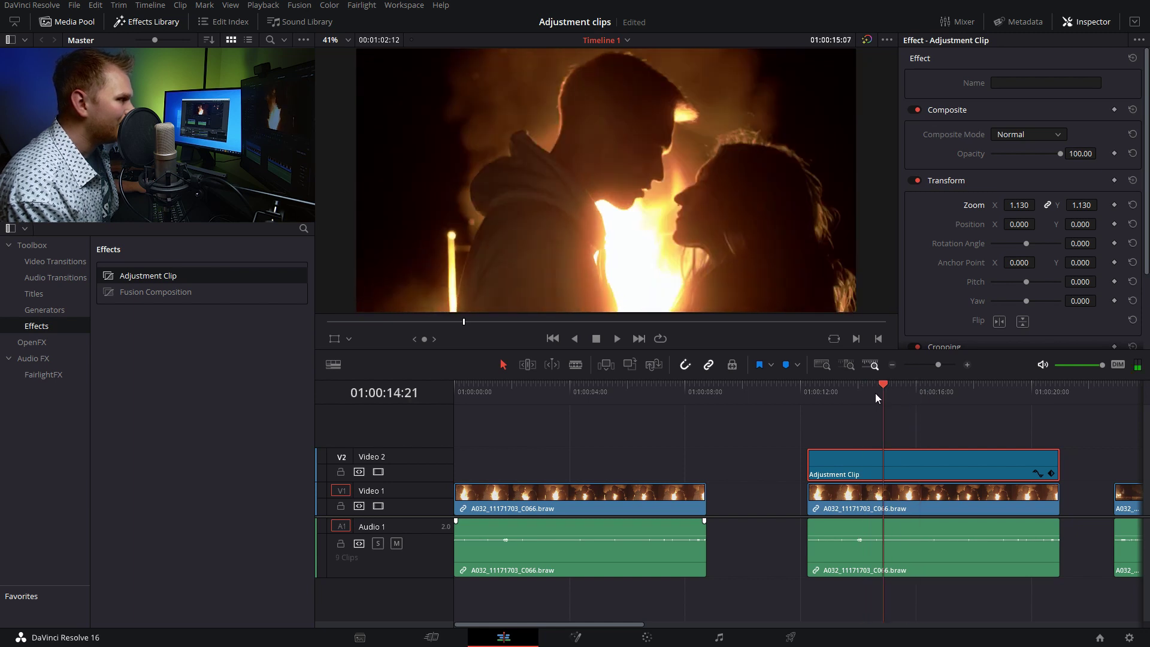
{"action": "key", "text": "shift+z"}
{"action": "left_click", "coordinate": [616, 392]}
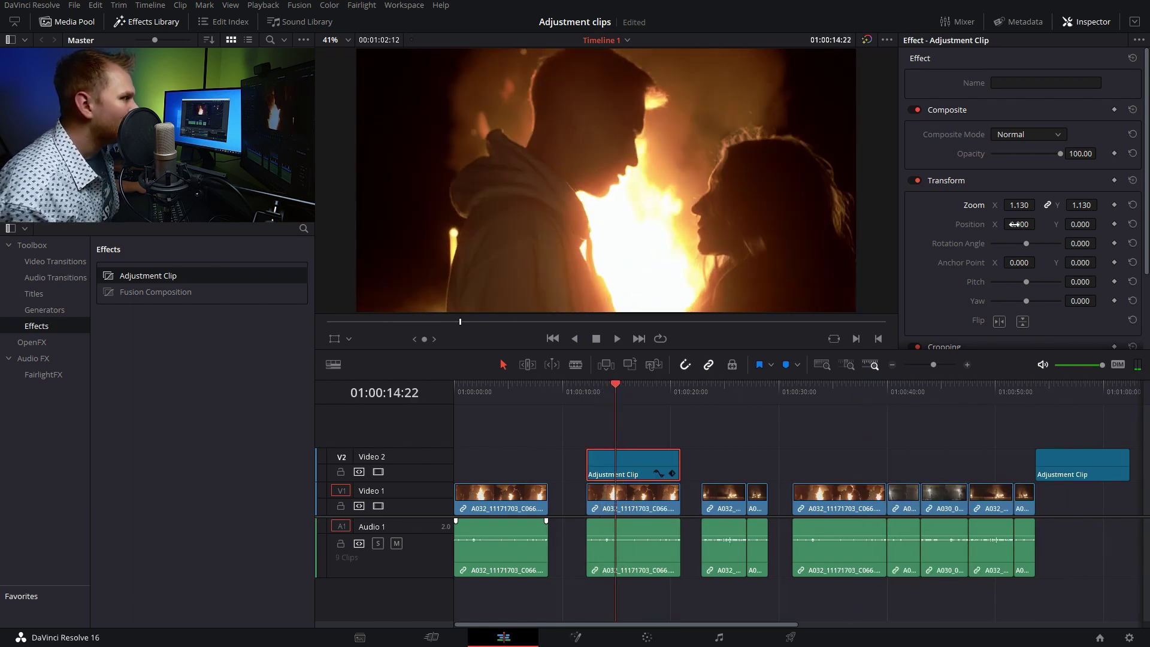
Shift the image right, then reset the adjustment clip's Zoom to 1.000 and Position to 0.
{"action": "left_click_drag", "start_coordinate": [1014, 224], "coordinate": [1024, 224]}
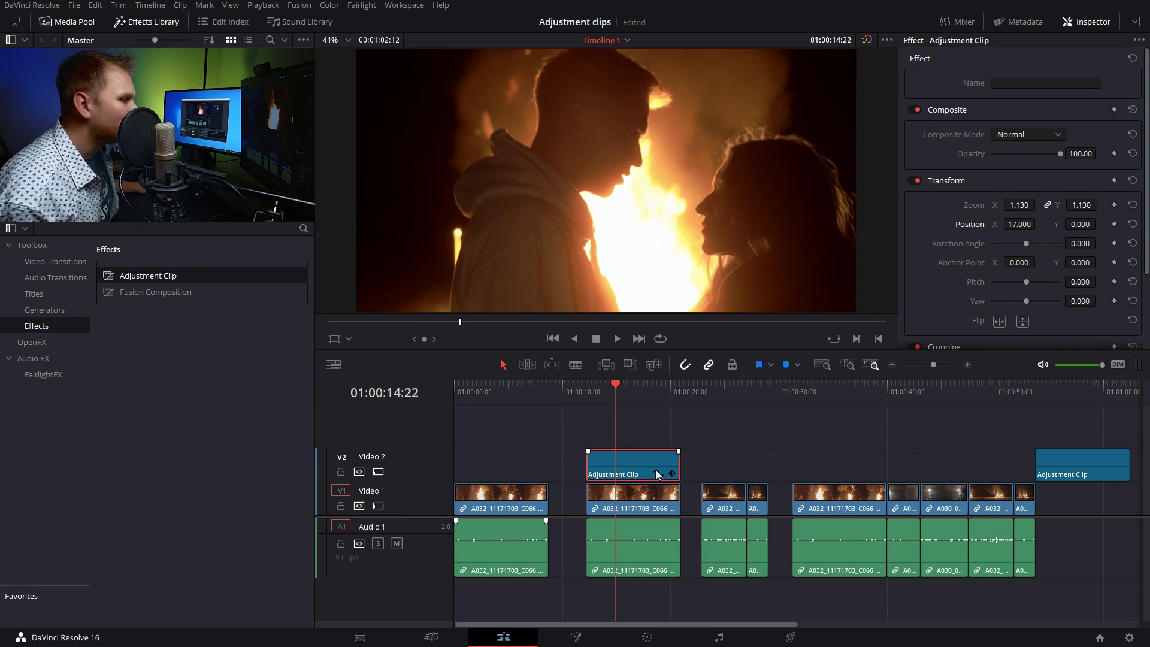
{"action": "key", "text": "j"}
{"action": "left_click", "coordinate": [1131, 205]}
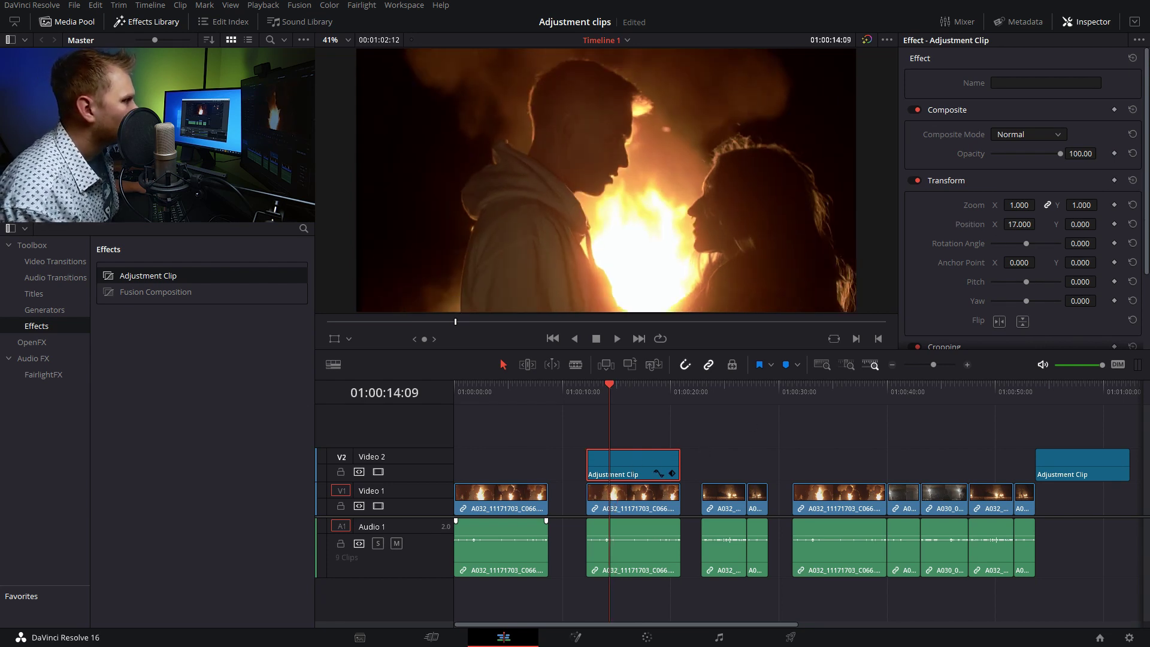
{"action": "left_click", "coordinate": [1132, 224]}
Move the adjustment clip over the clip at 01:00:30, extend it, and preview a 1.070 zoom.
{"action": "left_click_drag", "start_coordinate": [637, 465], "coordinate": [1034, 461]}
{"action": "left_click", "coordinate": [841, 390]}
{"action": "left_click_drag", "start_coordinate": [839, 390], "coordinate": [916, 420]}
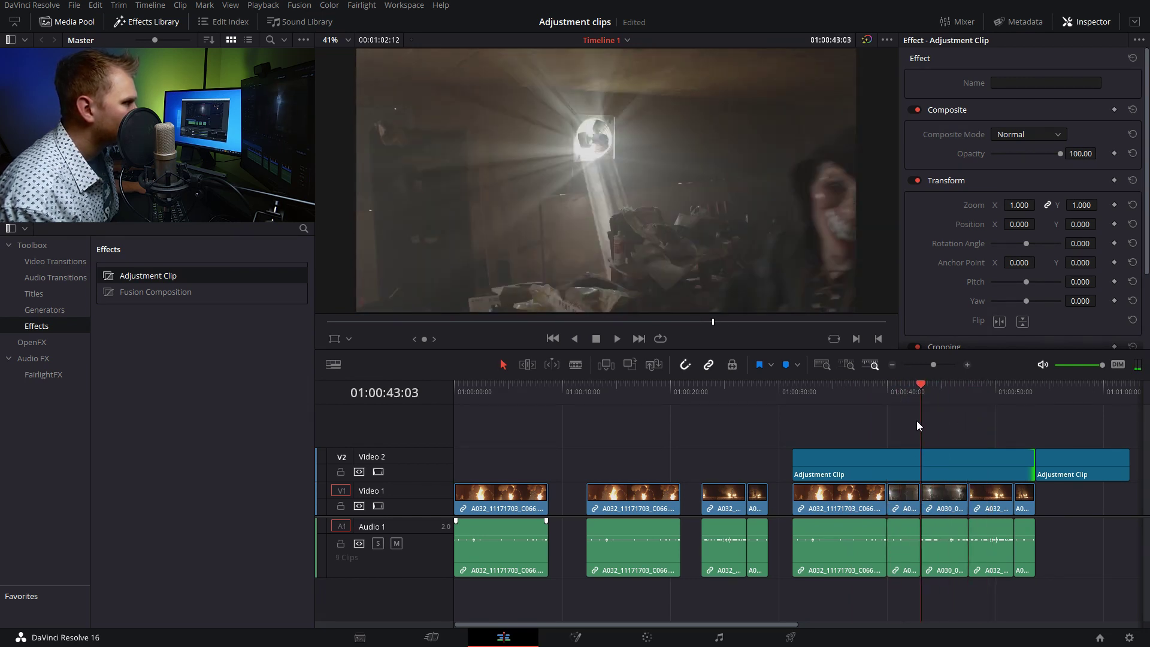
{"action": "left_click", "coordinate": [900, 469]}
{"action": "left_click_drag", "start_coordinate": [1078, 205], "coordinate": [1099, 205]}
{"action": "left_click_drag", "start_coordinate": [909, 389], "coordinate": [873, 413]}
Move the adjustment clip back to start at 01:00:22 and reset its zoom to 1.000.
{"action": "left_click_drag", "start_coordinate": [889, 461], "coordinate": [688, 475]}
{"action": "left_click", "coordinate": [646, 389]}
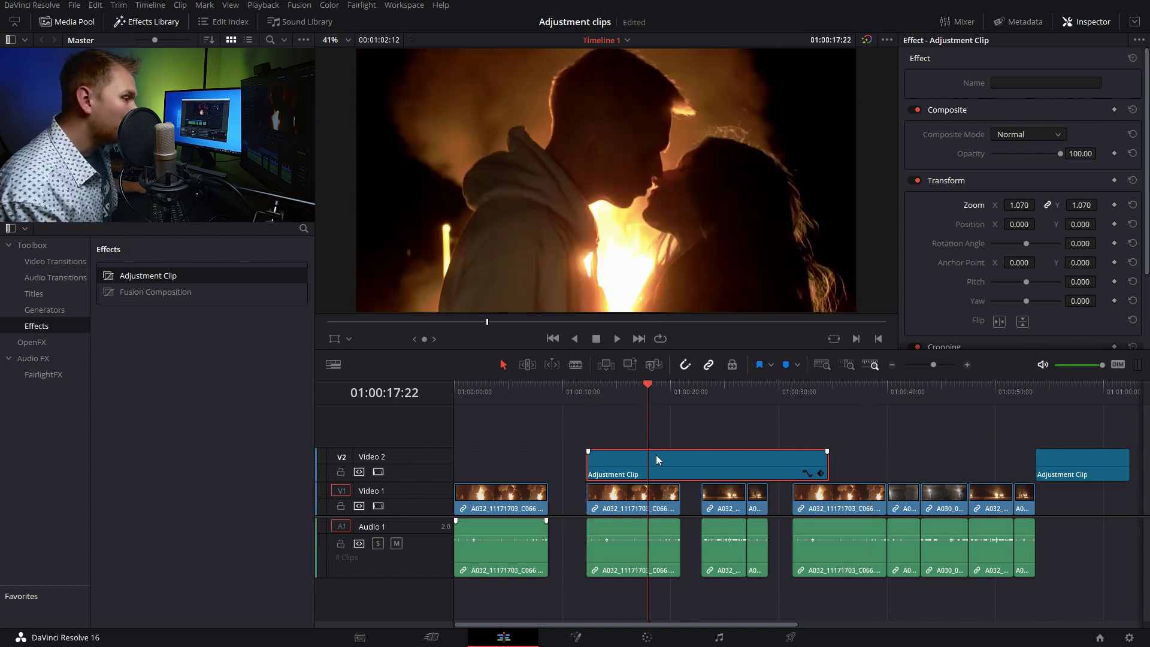
{"action": "left_click", "coordinate": [1132, 205]}
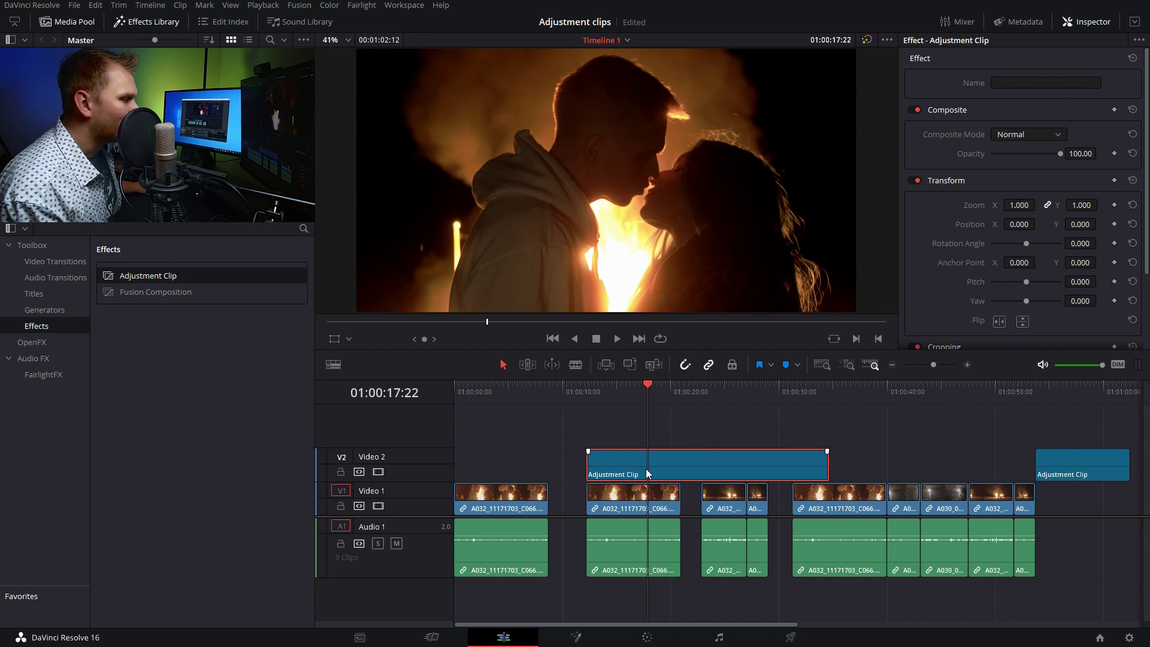
{"action": "left_click_drag", "start_coordinate": [648, 473], "coordinate": [767, 466]}
Play back from 01:00:22, then trim the adjustment clip to end around 01:00:28.
{"action": "left_click", "coordinate": [703, 389]}
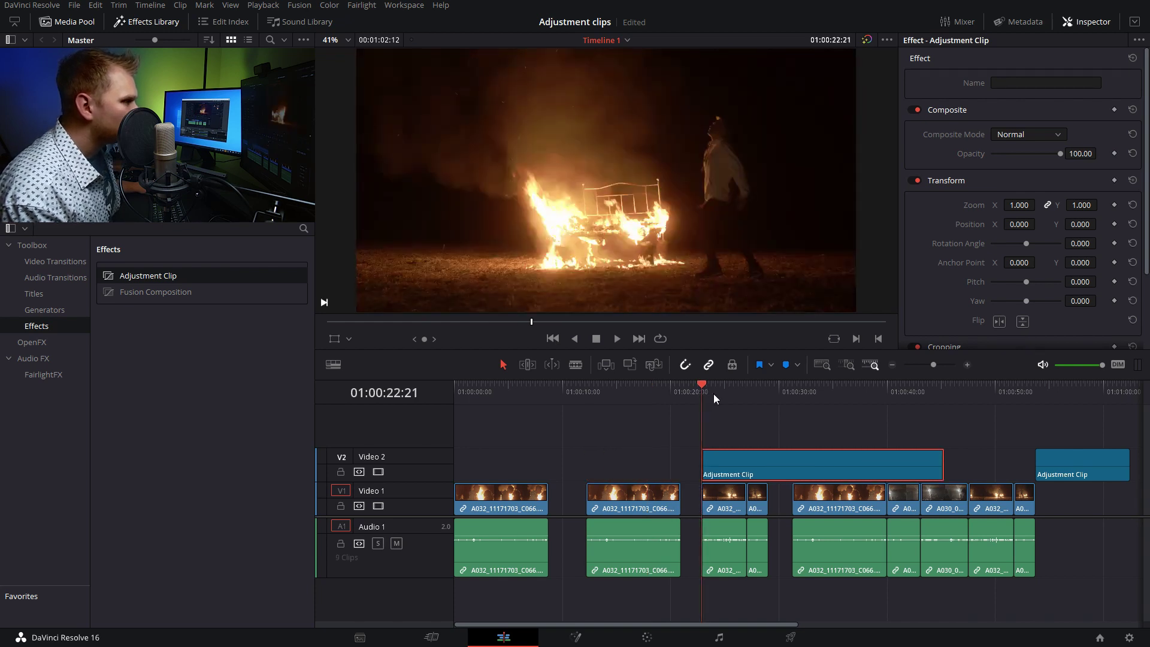
{"action": "mouse_move", "coordinate": [714, 393]}
{"action": "left_mouse_down"}
{"action": "mouse_move", "coordinate": [748, 394]}
{"action": "mouse_move", "coordinate": [710, 402]}
{"action": "left_mouse_up"}
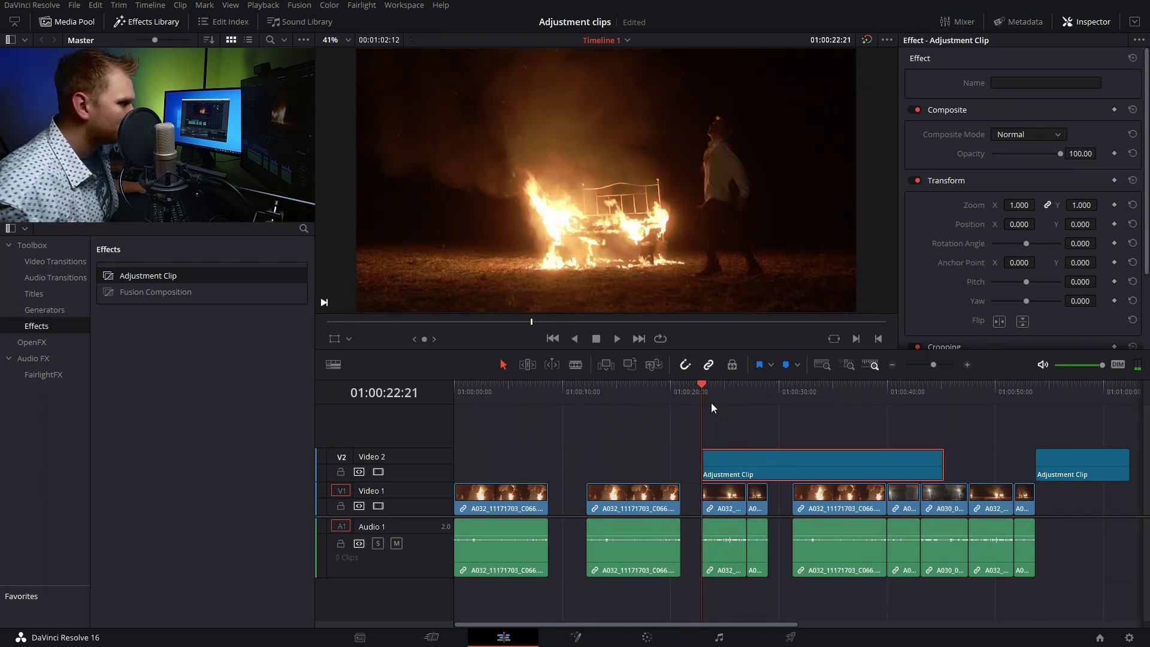
{"action": "key", "text": "space"}
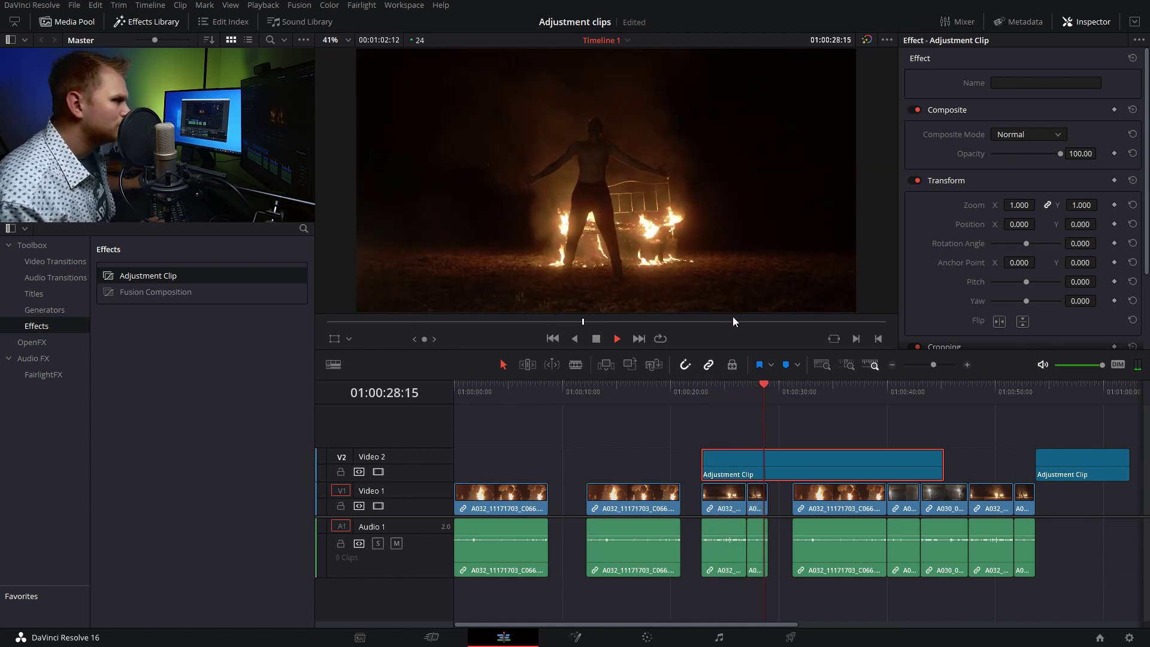
{"action": "key", "text": "space"}
{"action": "left_click_drag", "start_coordinate": [942, 473], "coordinate": [767, 479]}
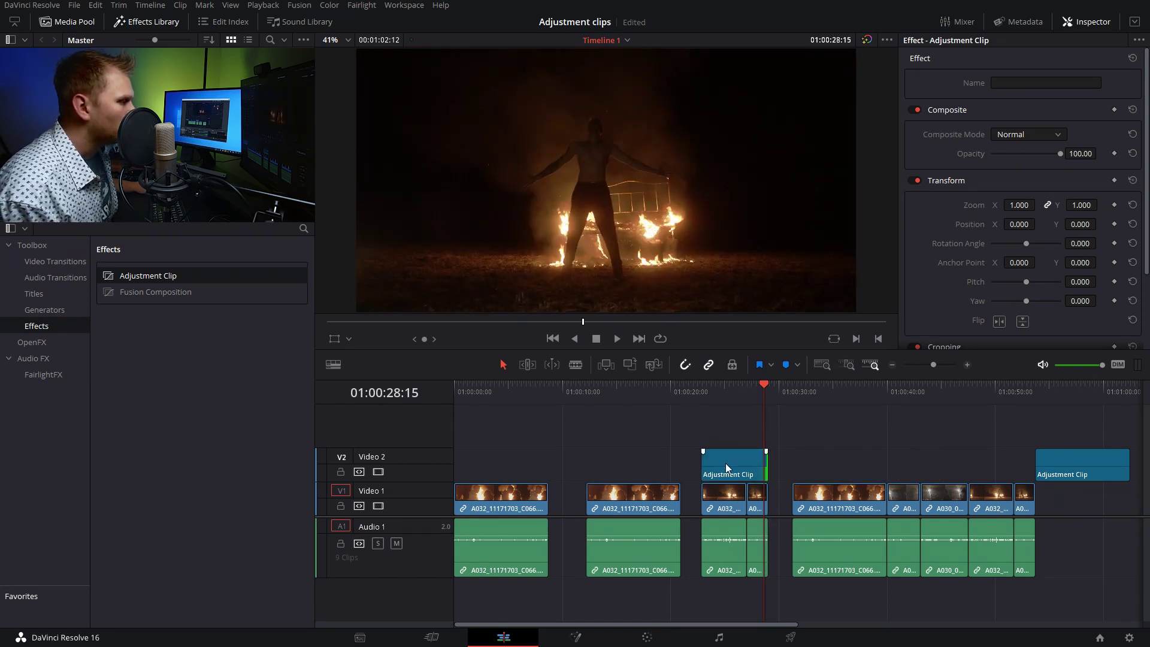
{"action": "left_click", "coordinate": [737, 405]}
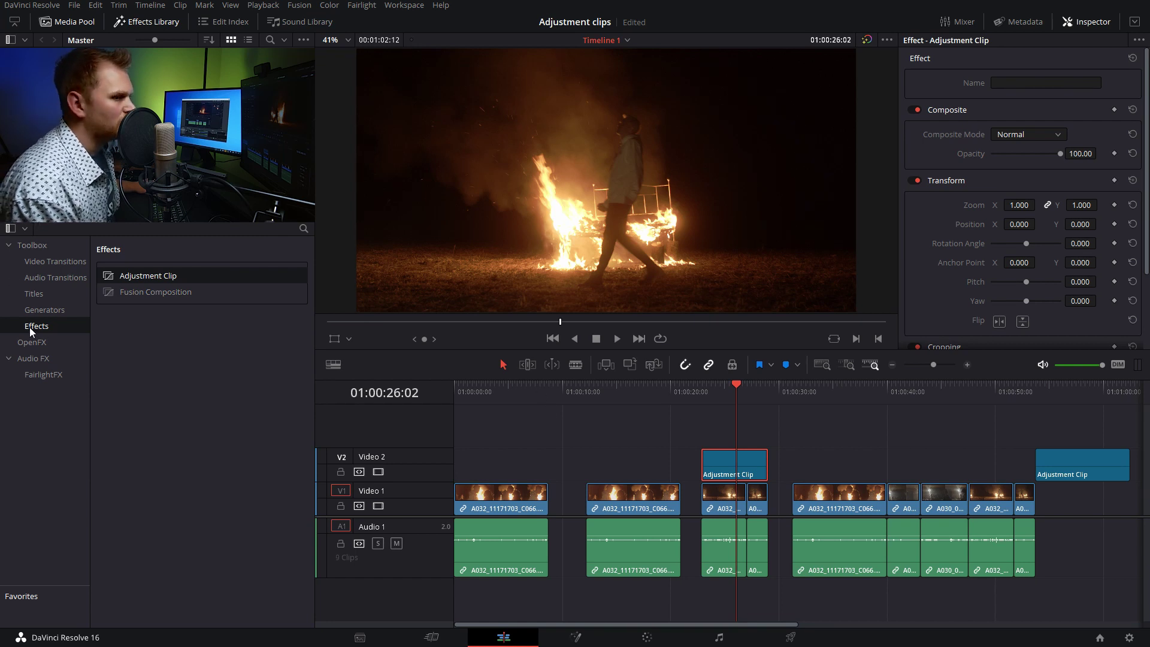
Apply the Camera Shake OpenFX filter to both short fire clips on Video 1.
{"action": "left_click", "coordinate": [32, 343]}
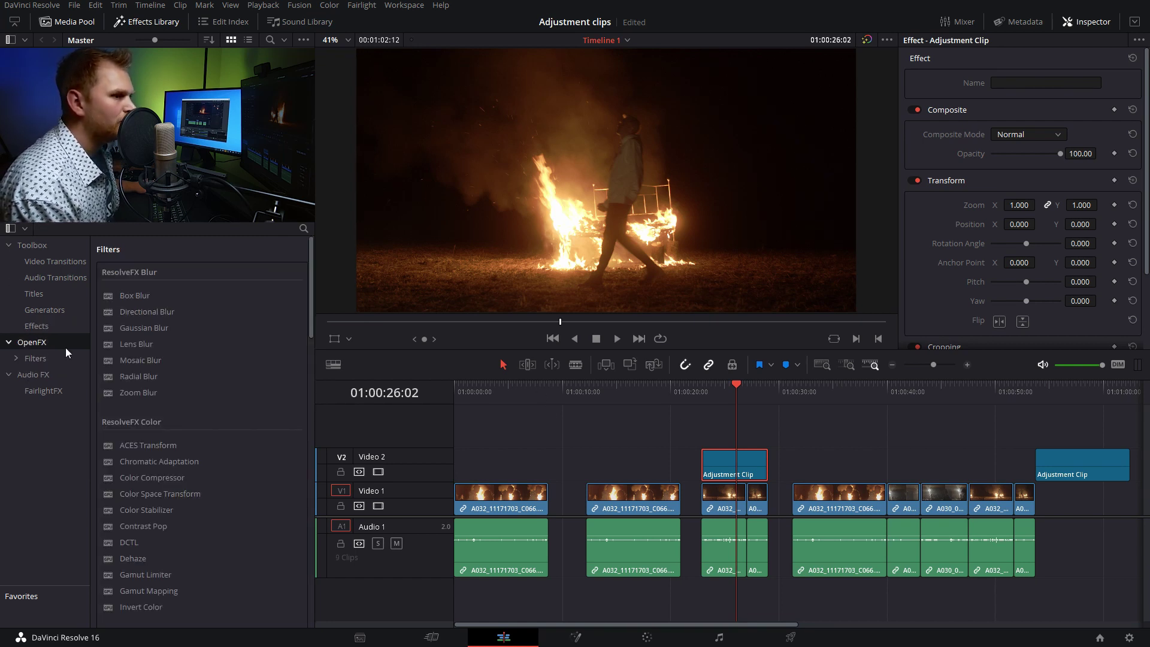
{"action": "scroll", "coordinate": [216, 462], "scroll_direction": "down", "scroll_amount": 10}
{"action": "scroll", "coordinate": [177, 446], "scroll_direction": "down", "scroll_amount": 8}
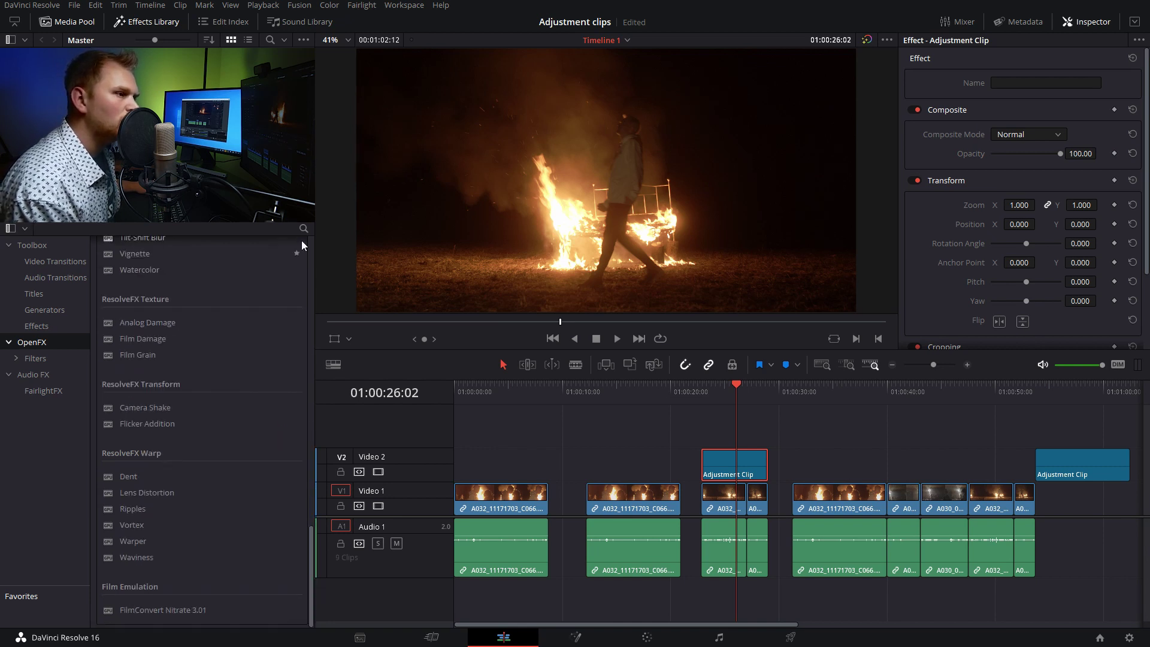
{"action": "scroll", "coordinate": [167, 418], "scroll_direction": "up", "scroll_amount": 10}
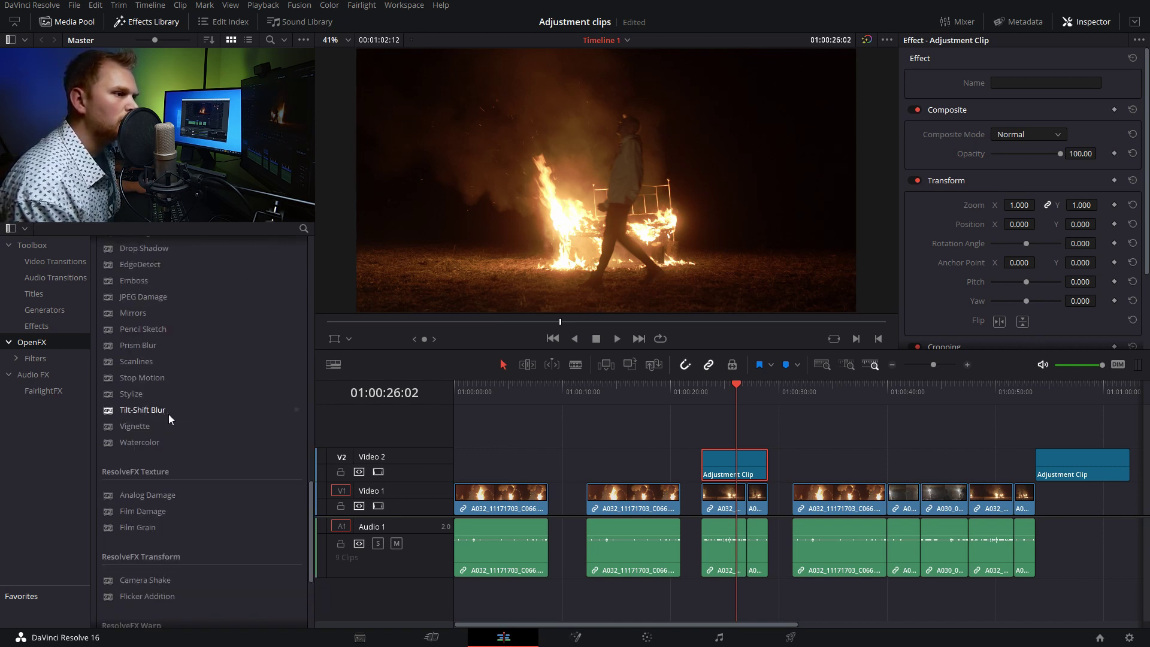
{"action": "scroll", "coordinate": [170, 412], "scroll_direction": "down", "scroll_amount": 10}
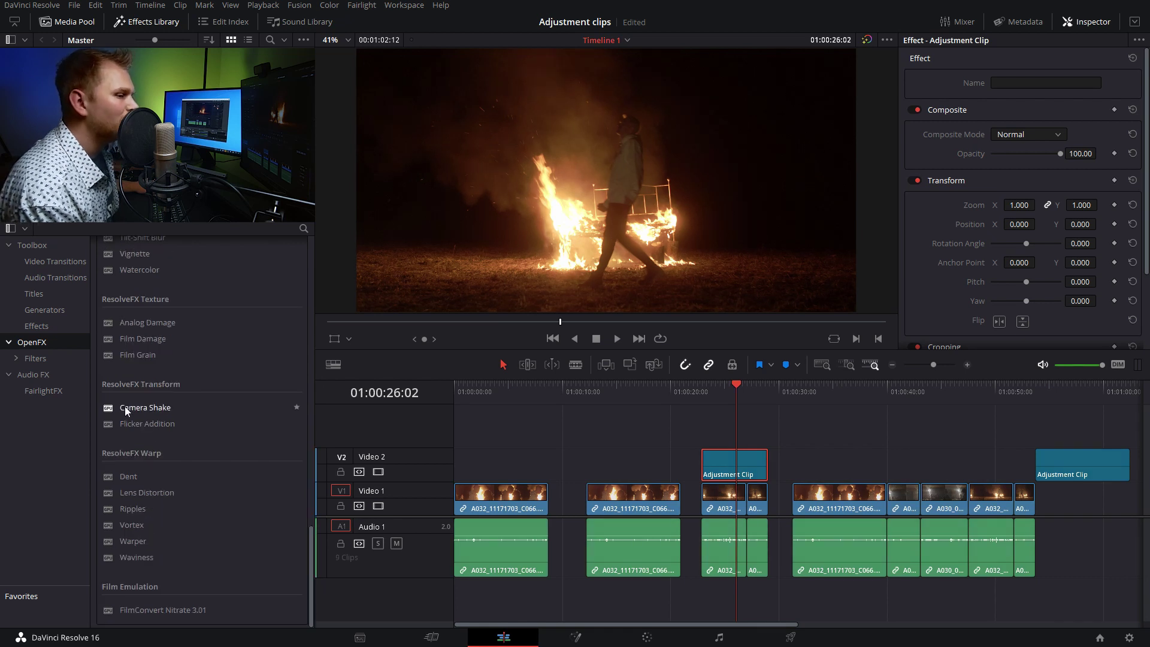
{"action": "left_click_drag", "start_coordinate": [730, 461], "coordinate": [821, 459]}
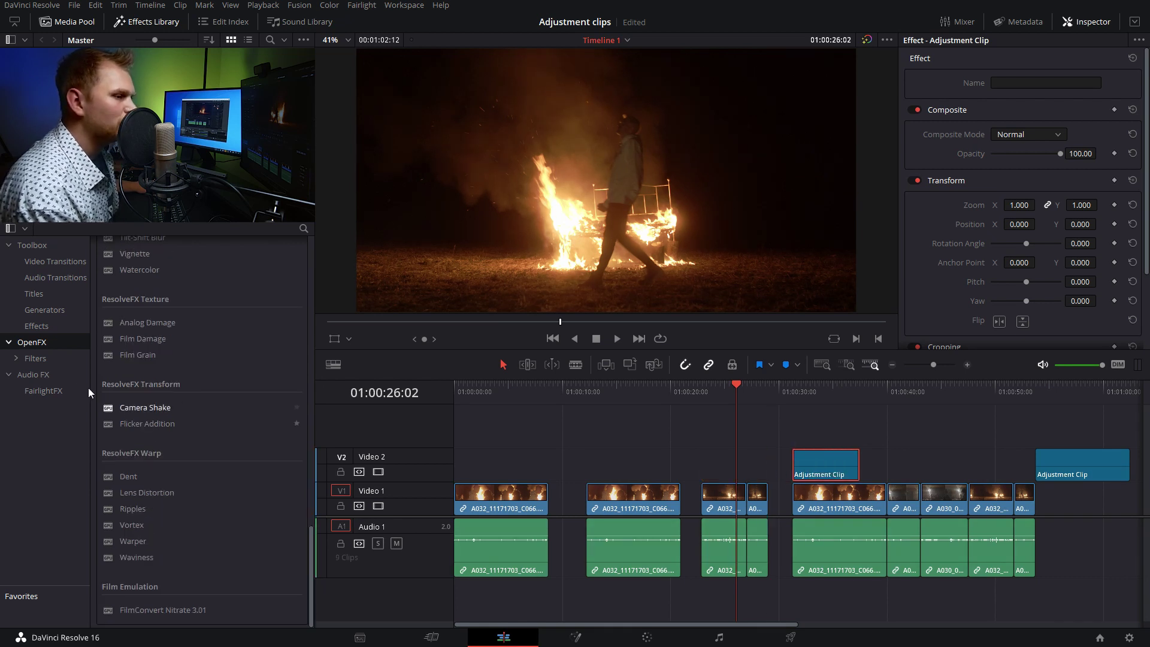
{"action": "left_click_drag", "start_coordinate": [157, 404], "coordinate": [645, 494]}
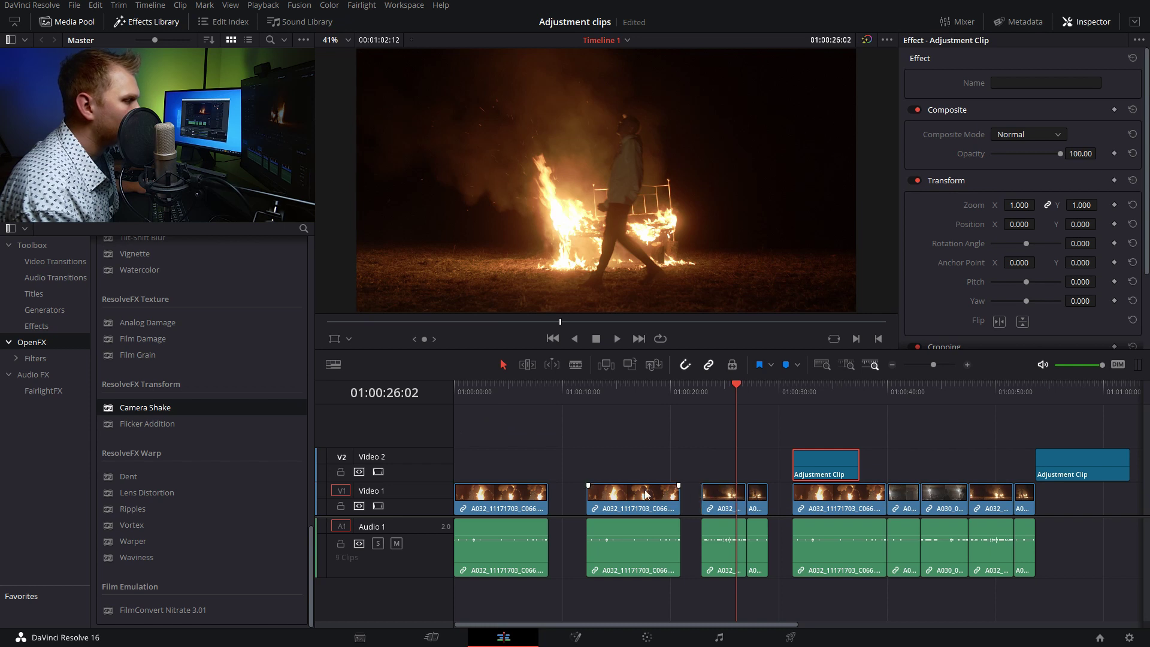
{"action": "left_click_drag", "start_coordinate": [127, 407], "coordinate": [755, 497]}
Raise the first short clip's Camera Shake Motion Scale to 1.576 and preview the shake.
{"action": "left_click", "coordinate": [716, 390]}
{"action": "key", "text": "shift+v"}
{"action": "key", "text": "space"}
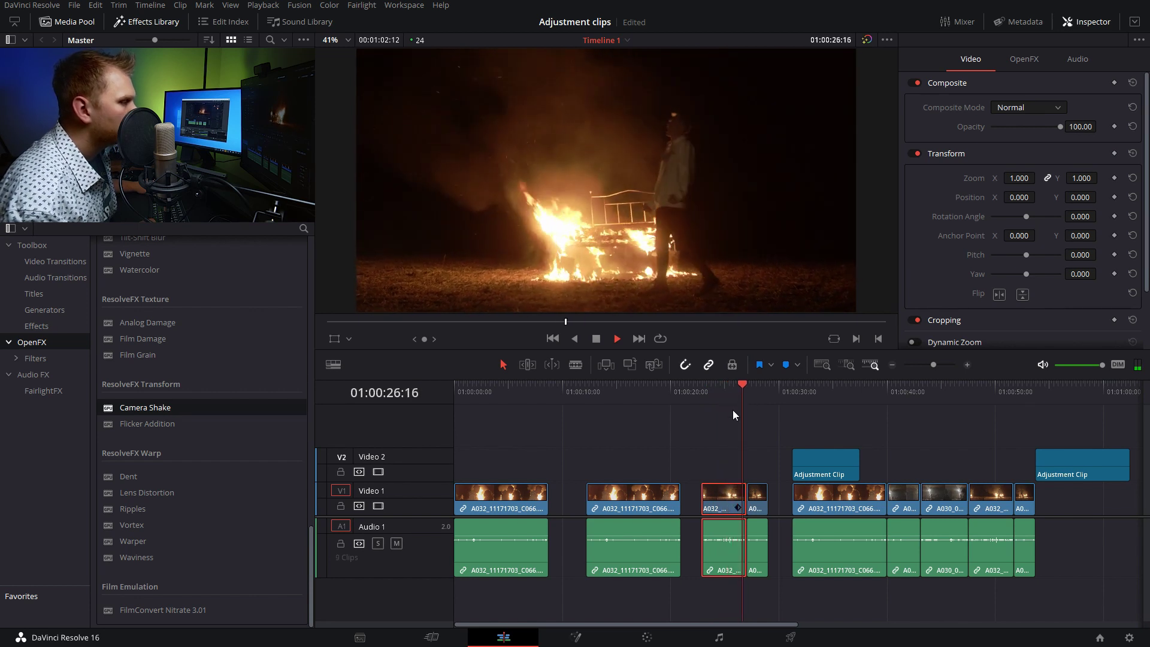
{"action": "left_click", "coordinate": [720, 391]}
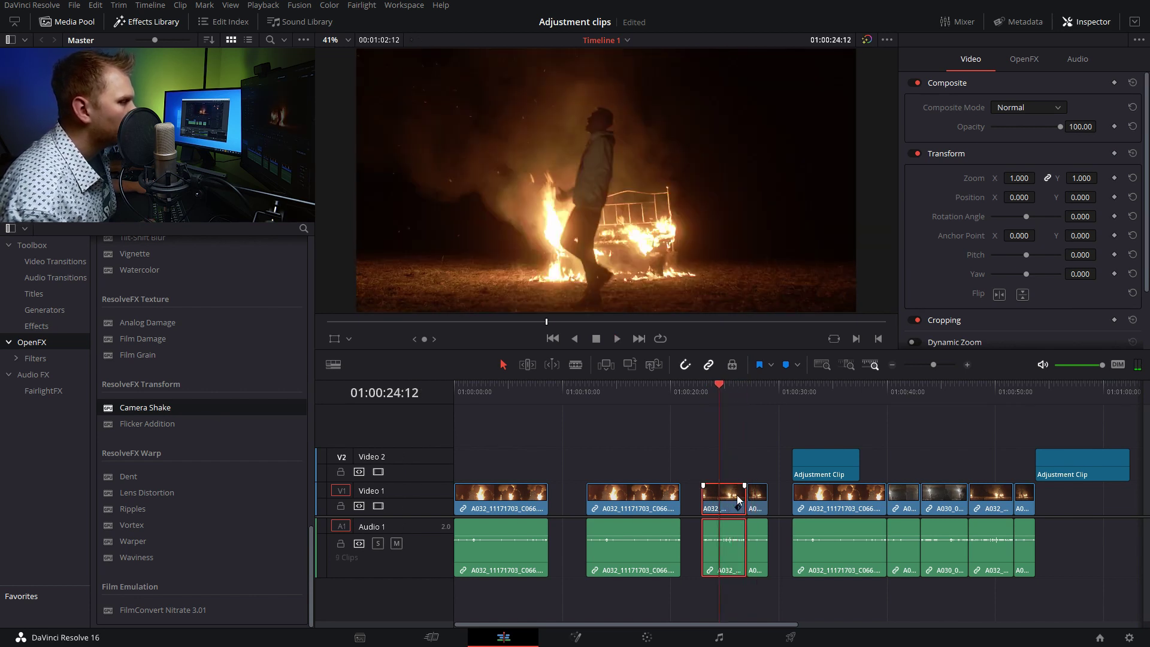
{"action": "left_click", "coordinate": [1022, 58]}
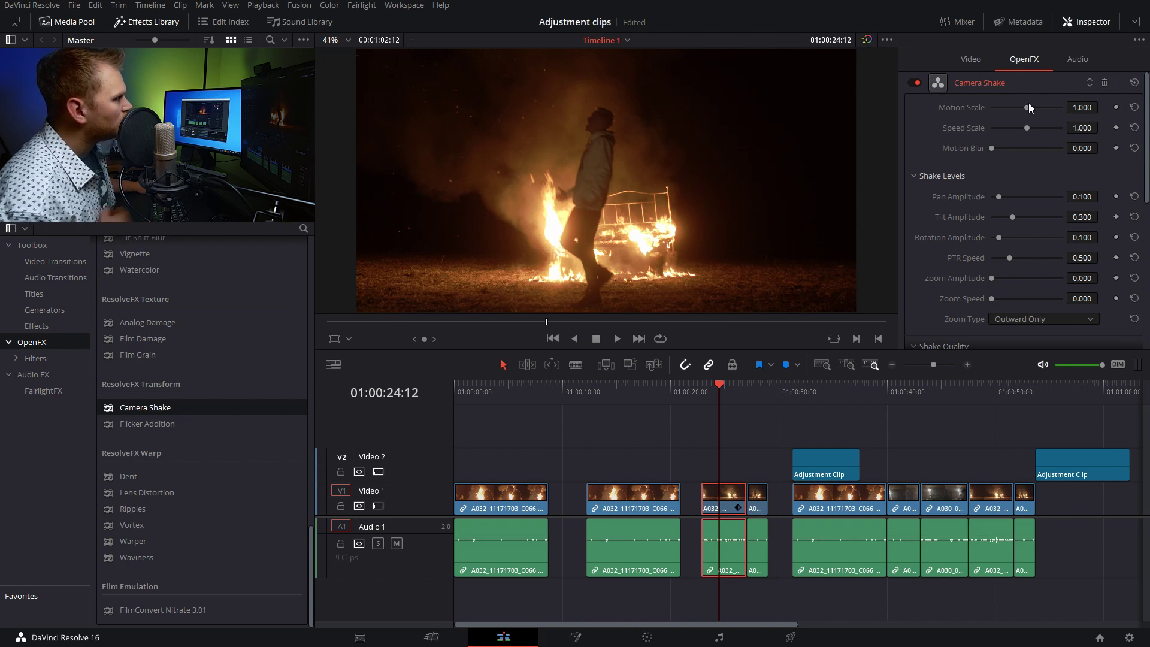
{"action": "left_click_drag", "start_coordinate": [1026, 106], "coordinate": [1033, 128]}
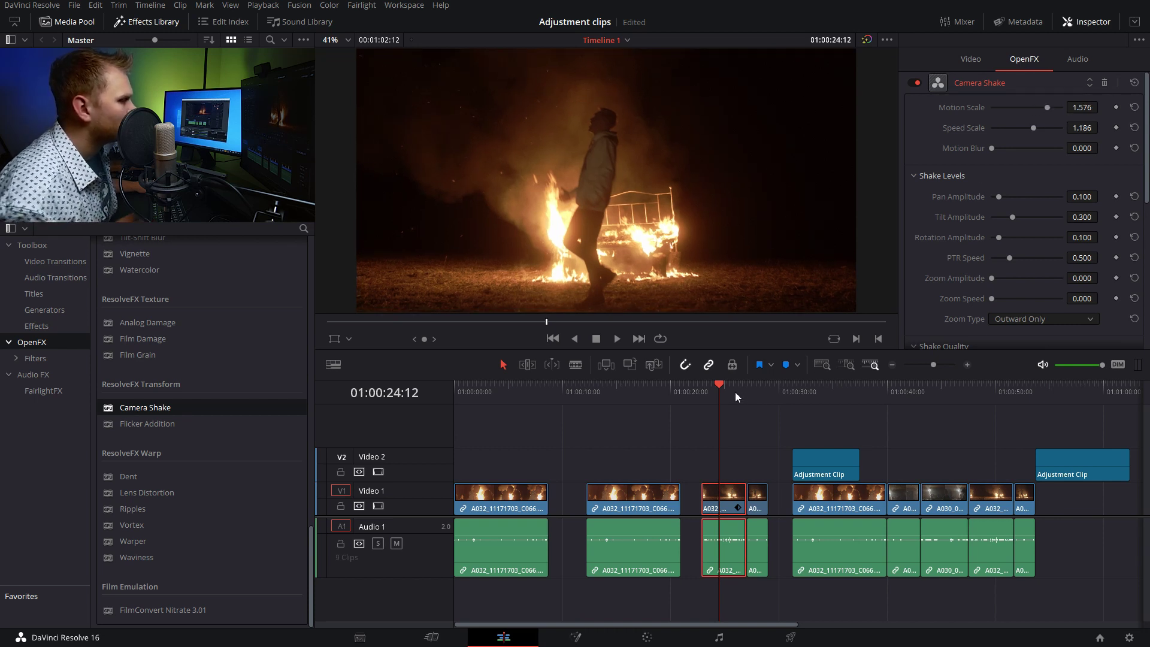
{"action": "key", "text": "space"}
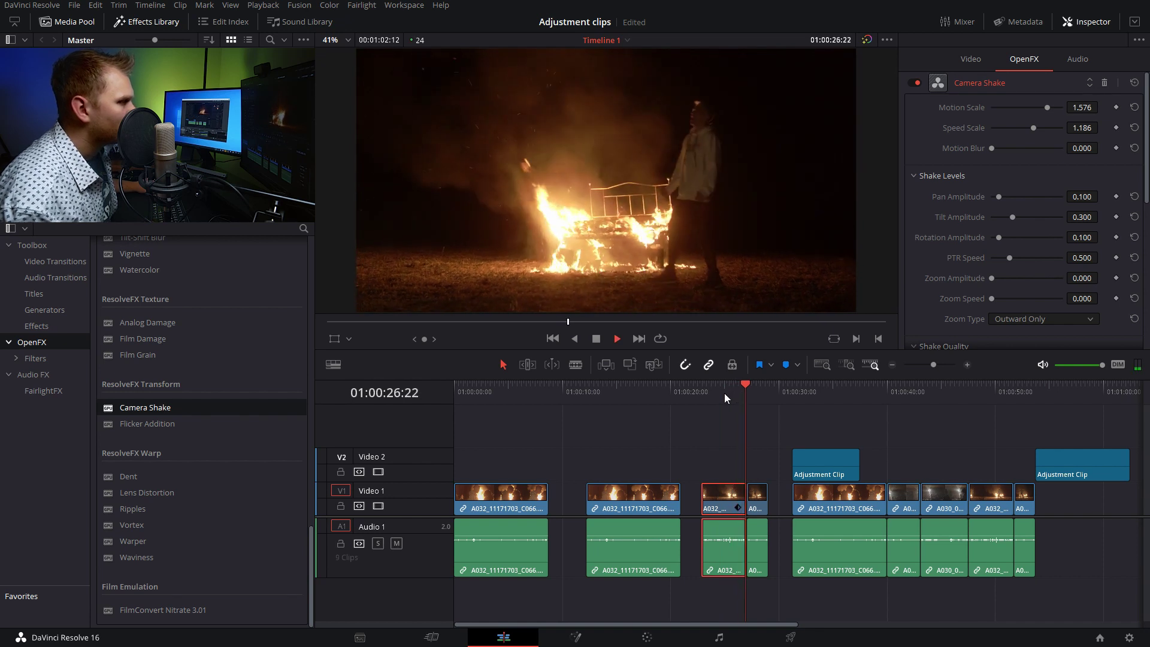
{"action": "key", "text": "space"}
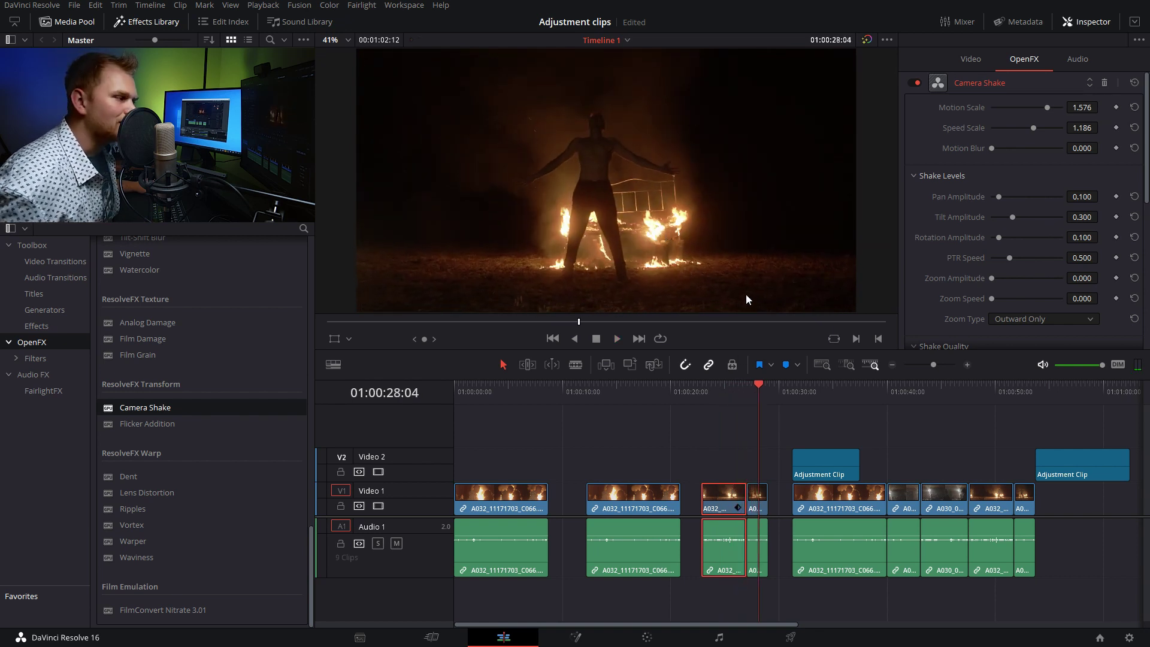
Set the second short clip's Camera Shake Motion Scale to 1.475.
{"action": "left_click", "coordinate": [758, 502]}
{"action": "left_click", "coordinate": [758, 502]}
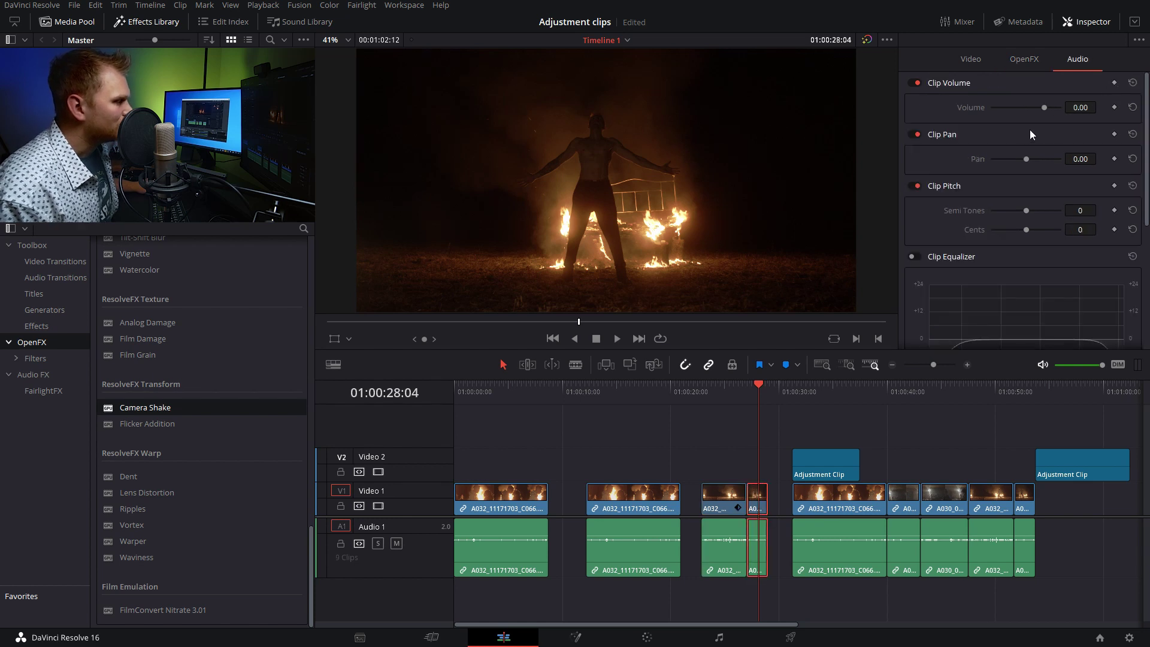
{"action": "left_click", "coordinate": [1019, 60]}
{"action": "left_click_drag", "start_coordinate": [1027, 105], "coordinate": [1036, 129]}
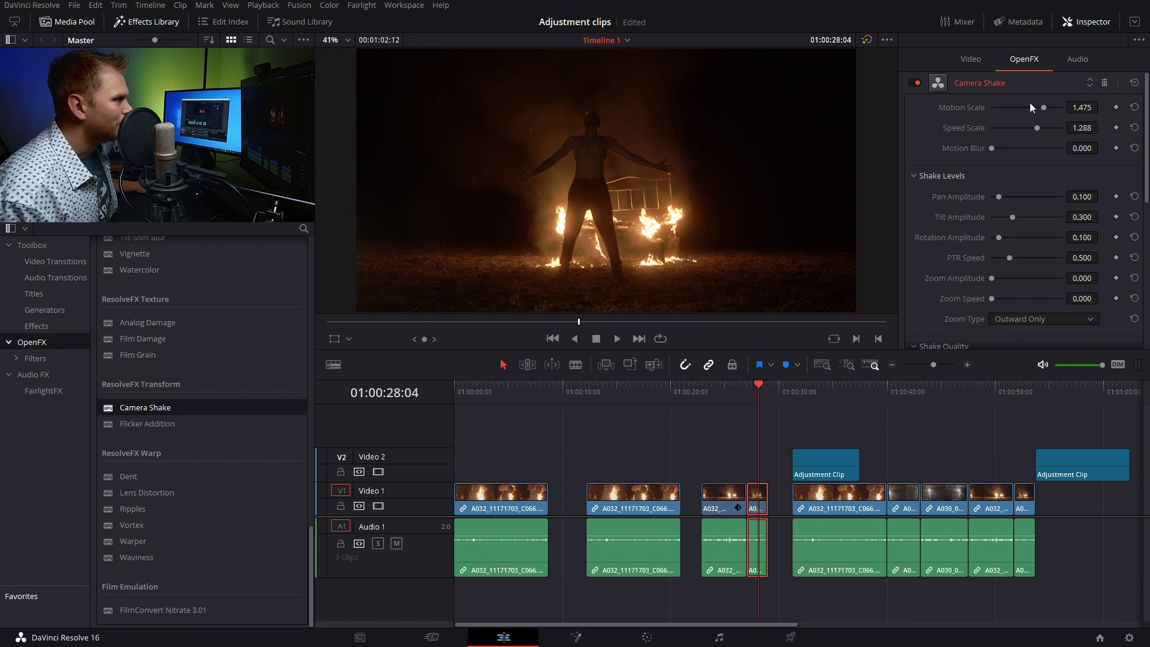
Remove Camera Shake from the short clip and the A032 clip.
{"action": "left_click", "coordinate": [1103, 84]}
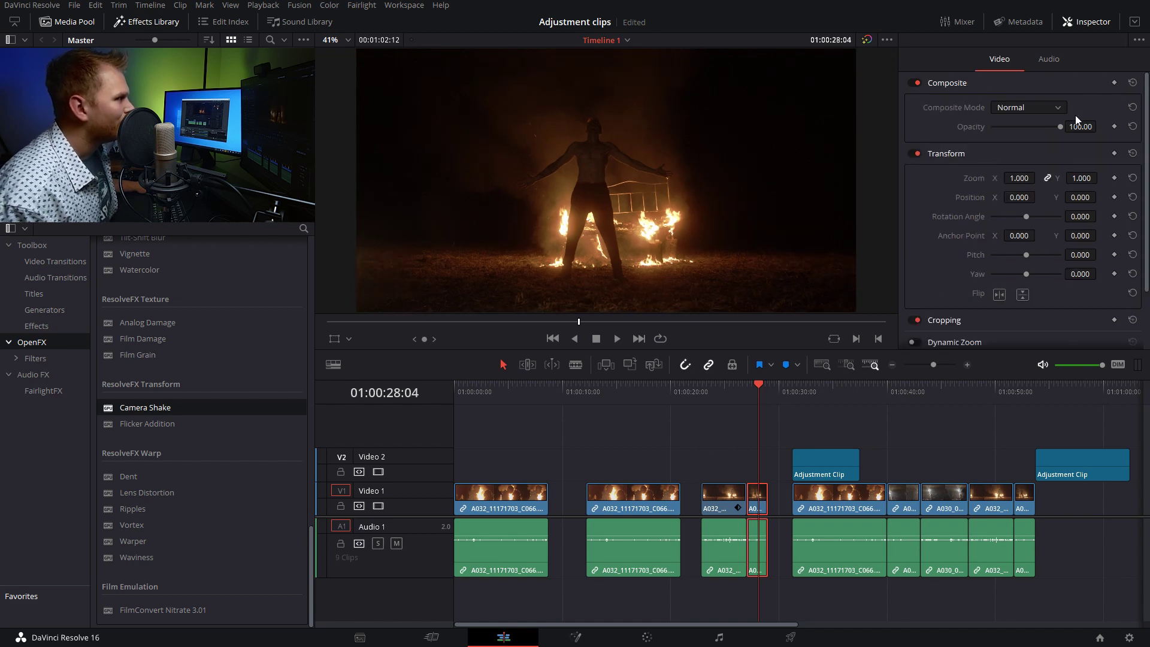
{"action": "left_click", "coordinate": [723, 497]}
{"action": "left_click", "coordinate": [1024, 59]}
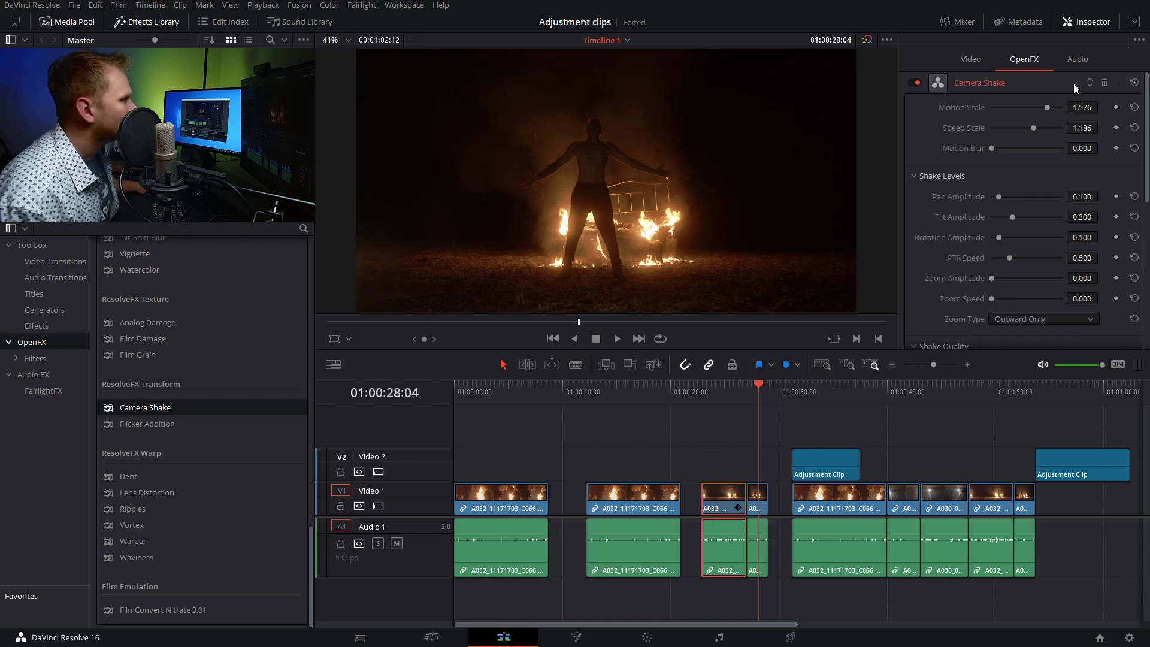
{"action": "left_click", "coordinate": [1105, 84]}
Move the adjustment clip over the third fire clips, apply Camera Shake, and preview it.
{"action": "left_click_drag", "start_coordinate": [801, 470], "coordinate": [746, 468]}
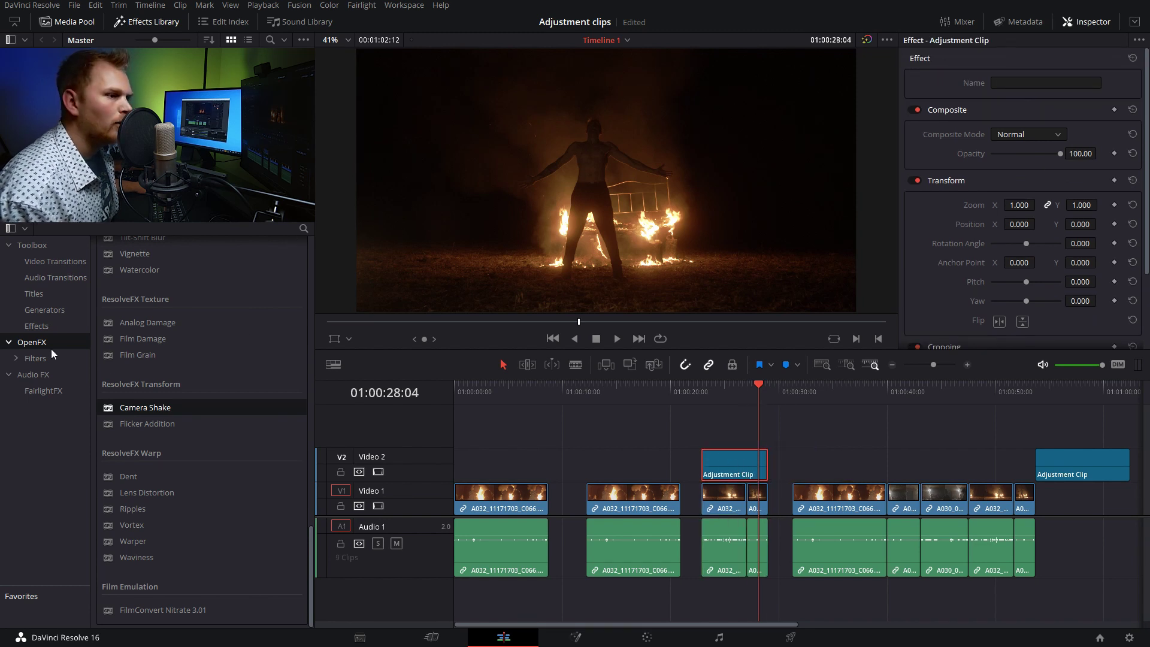
{"action": "left_click_drag", "start_coordinate": [147, 411], "coordinate": [779, 484]}
{"action": "left_click_drag", "start_coordinate": [713, 460], "coordinate": [709, 460]}
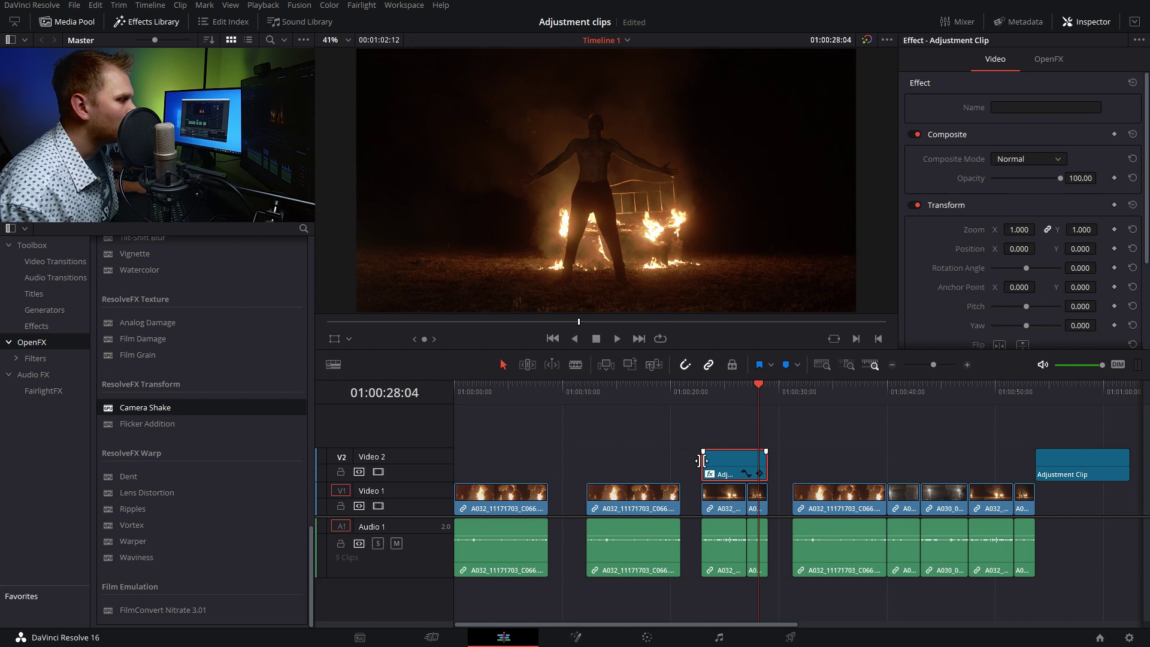
{"action": "left_click", "coordinate": [727, 389]}
{"action": "key", "text": "space"}
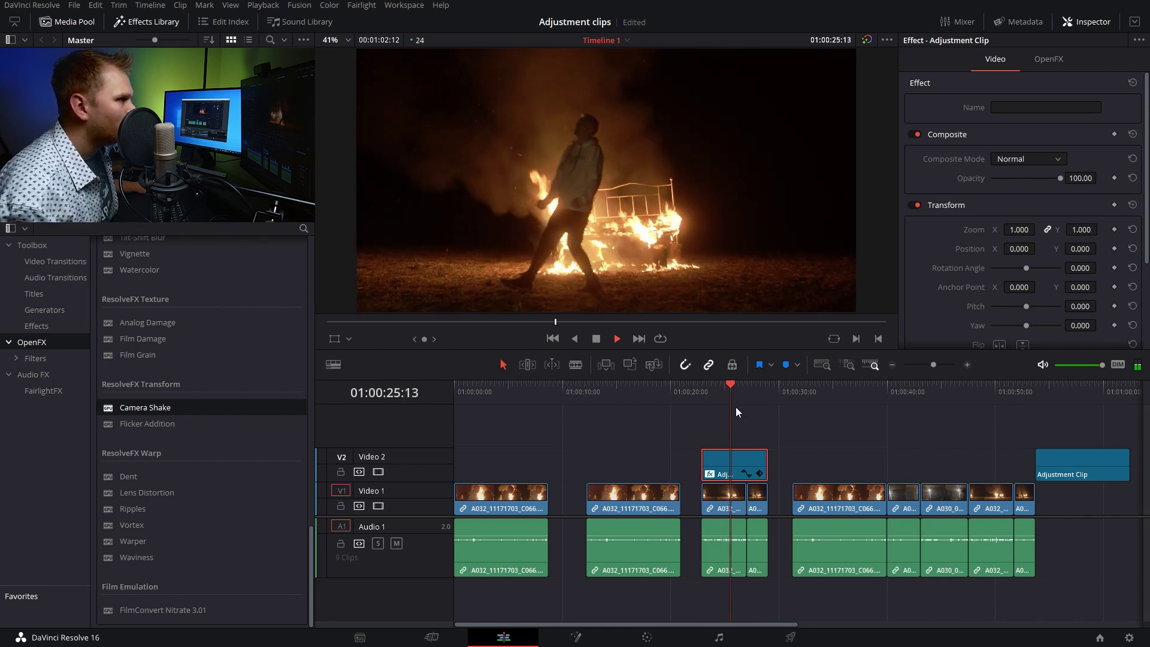
{"action": "key", "text": "space"}
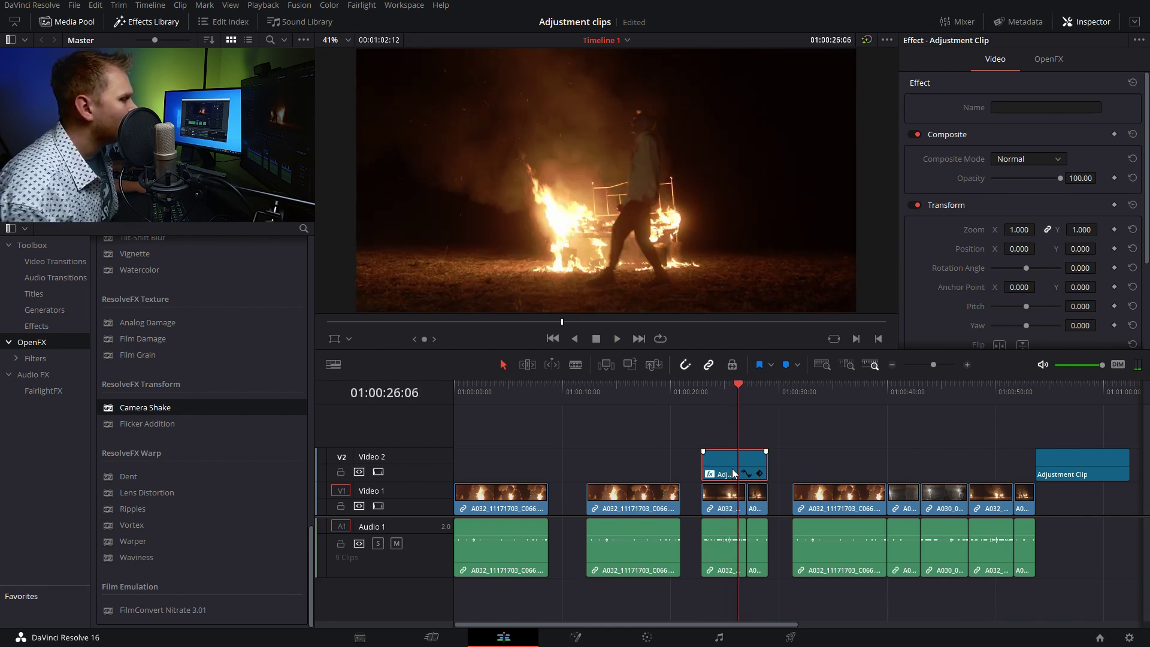
Raise the adjustment clip's Camera Shake to Motion Scale 1.831, Speed Scale 1.881, and review.
{"action": "left_click", "coordinate": [1049, 59]}
{"action": "left_click_drag", "start_coordinate": [1027, 108], "coordinate": [1057, 128]}
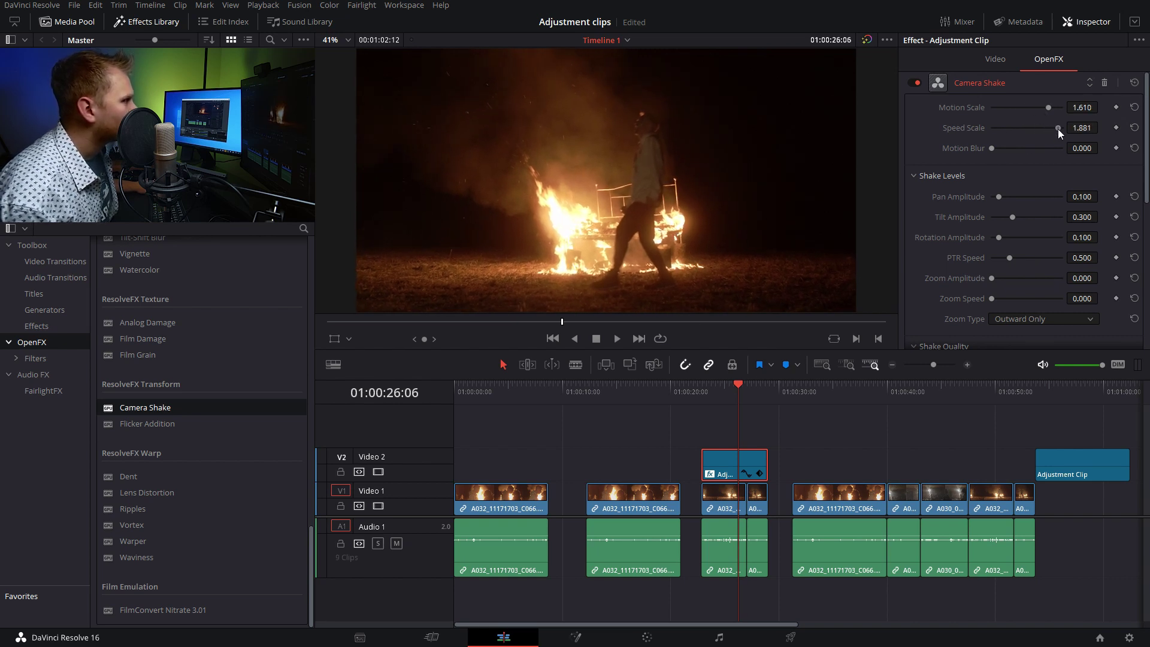
{"action": "left_click", "coordinate": [717, 393]}
{"action": "key", "text": "space"}
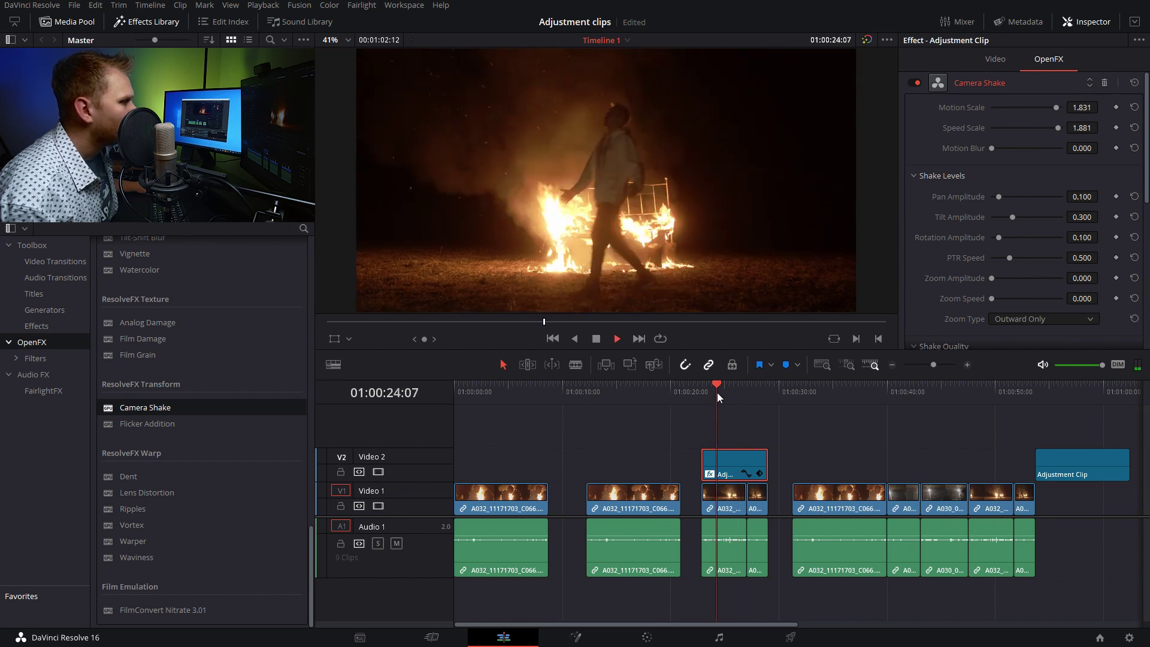
{"action": "key", "text": "space"}
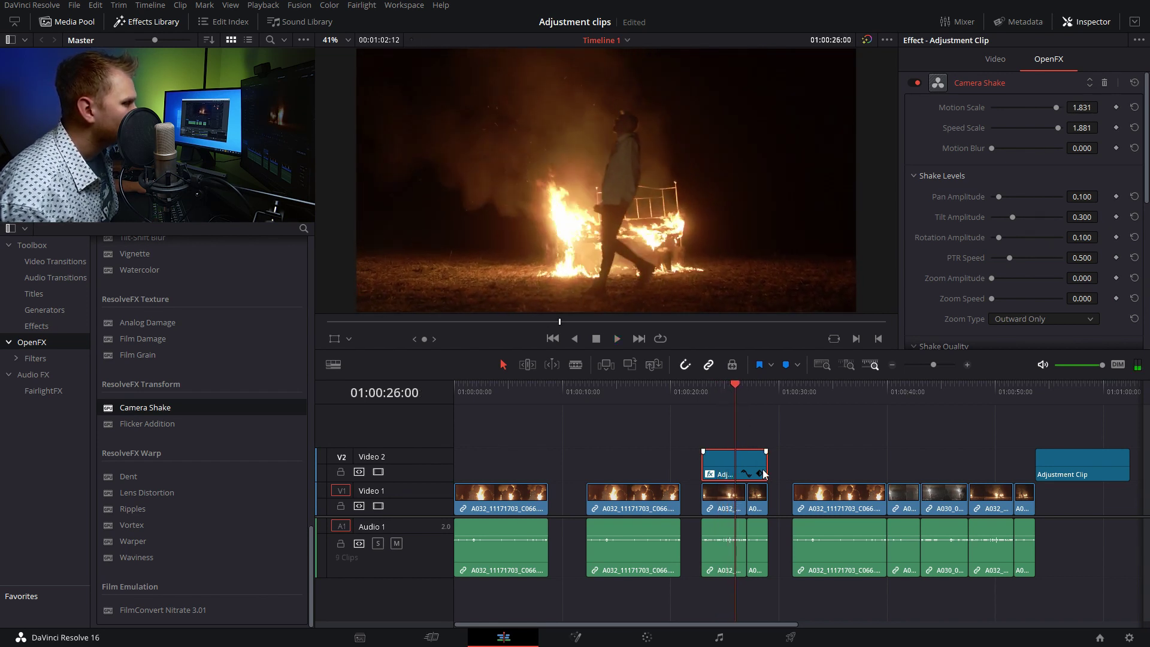
{"action": "left_click_drag", "start_coordinate": [749, 464], "coordinate": [681, 468]}
{"action": "left_click", "coordinate": [641, 395]}
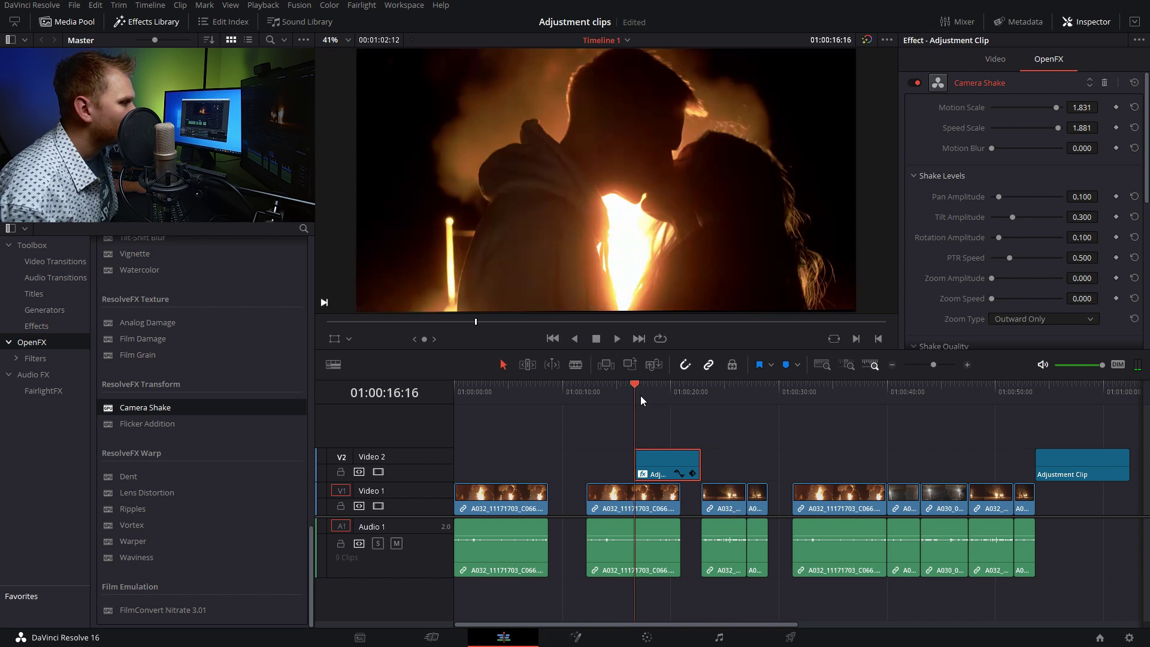
{"action": "key", "text": "space"}
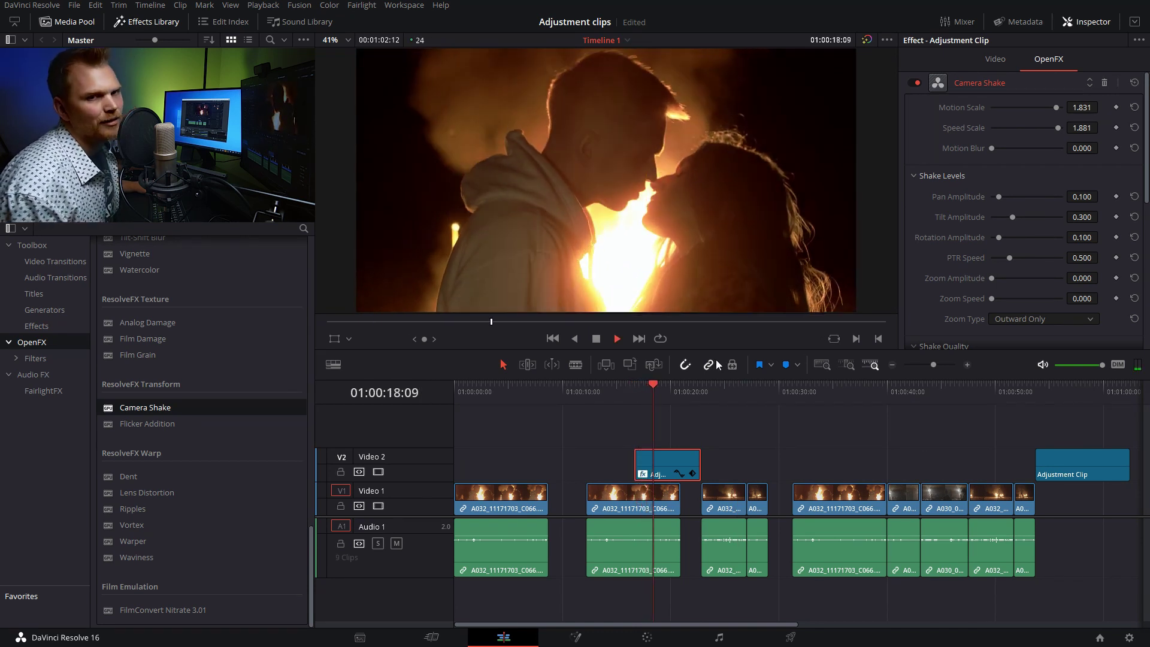
{"action": "left_click_drag", "start_coordinate": [667, 464], "coordinate": [734, 464]}
{"action": "left_click", "coordinate": [816, 386]}
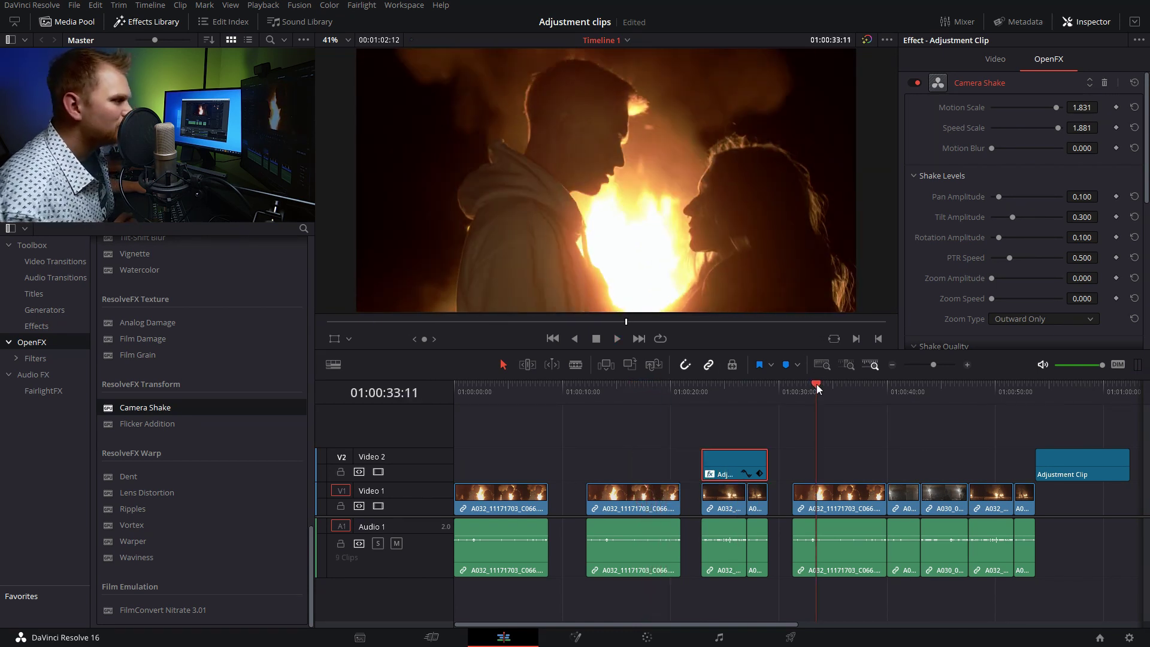
{"action": "left_click", "coordinate": [887, 387]}
{"action": "left_click_drag", "start_coordinate": [937, 425], "coordinate": [989, 397]}
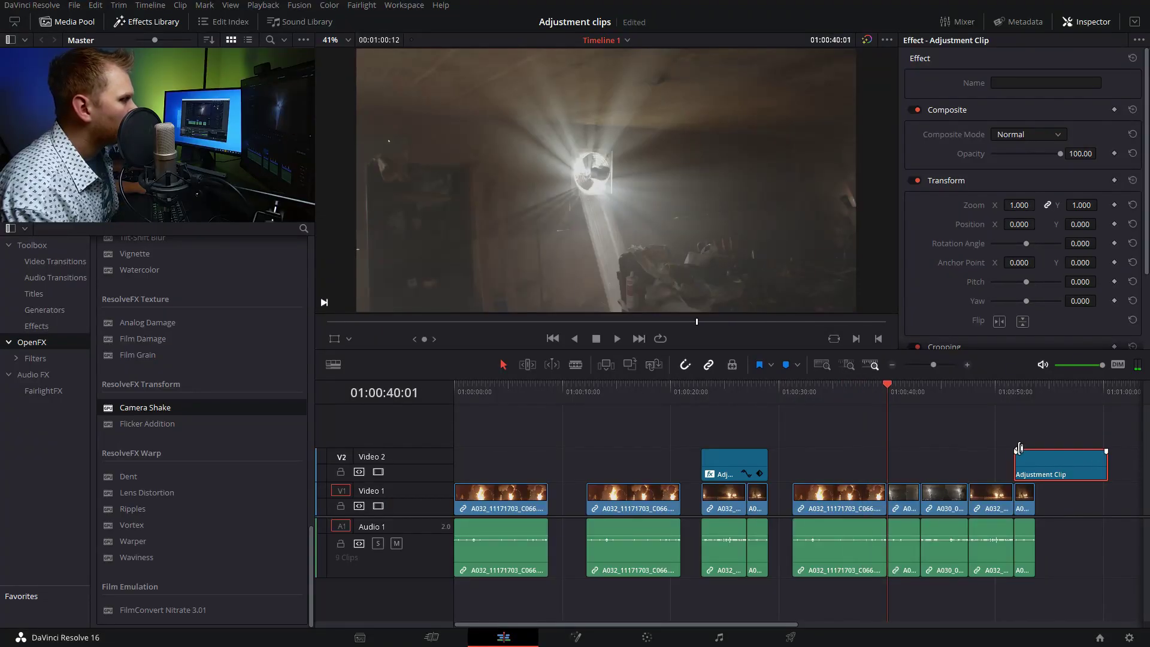
Move the second adjustment clip left, add Film Grain, set Texture 0.924 and Grain Strength 0.720.
{"action": "left_click_drag", "start_coordinate": [1057, 472], "coordinate": [1033, 457]}
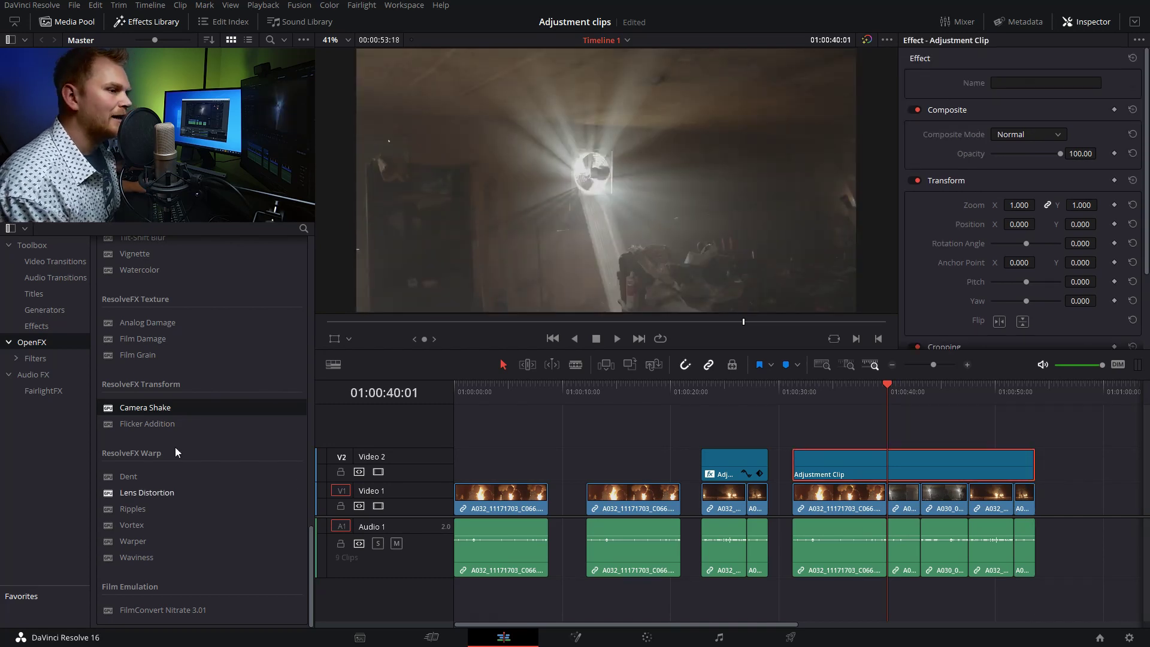
{"action": "left_click_drag", "start_coordinate": [160, 358], "coordinate": [871, 458]}
{"action": "left_click", "coordinate": [832, 503]}
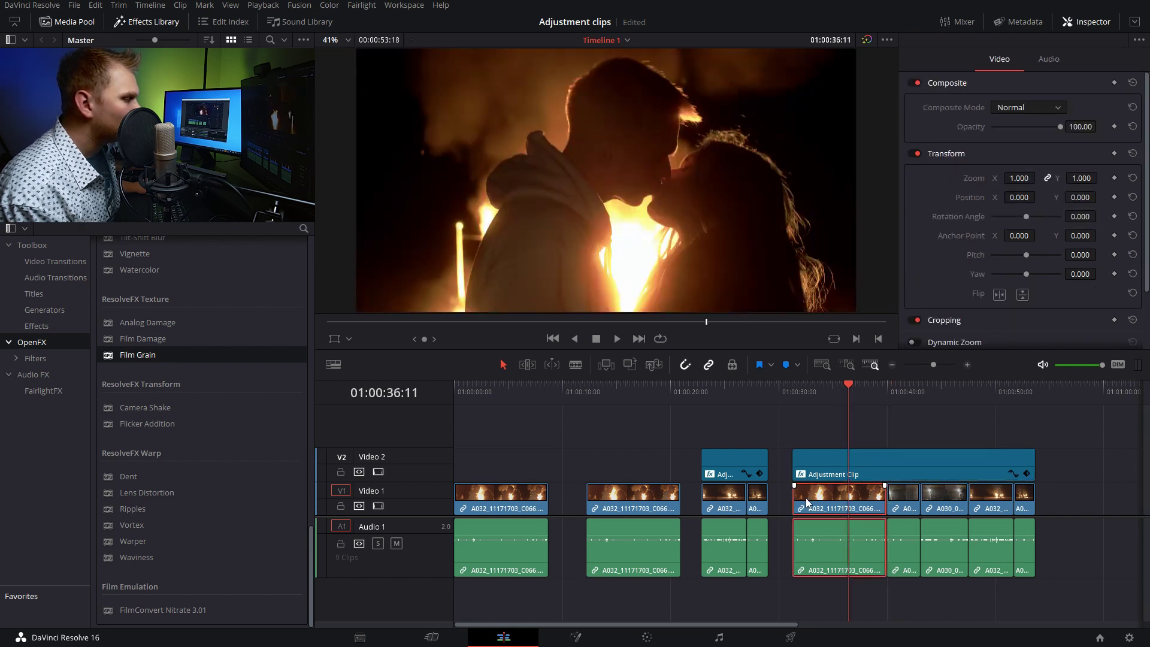
{"action": "left_click", "coordinate": [819, 454]}
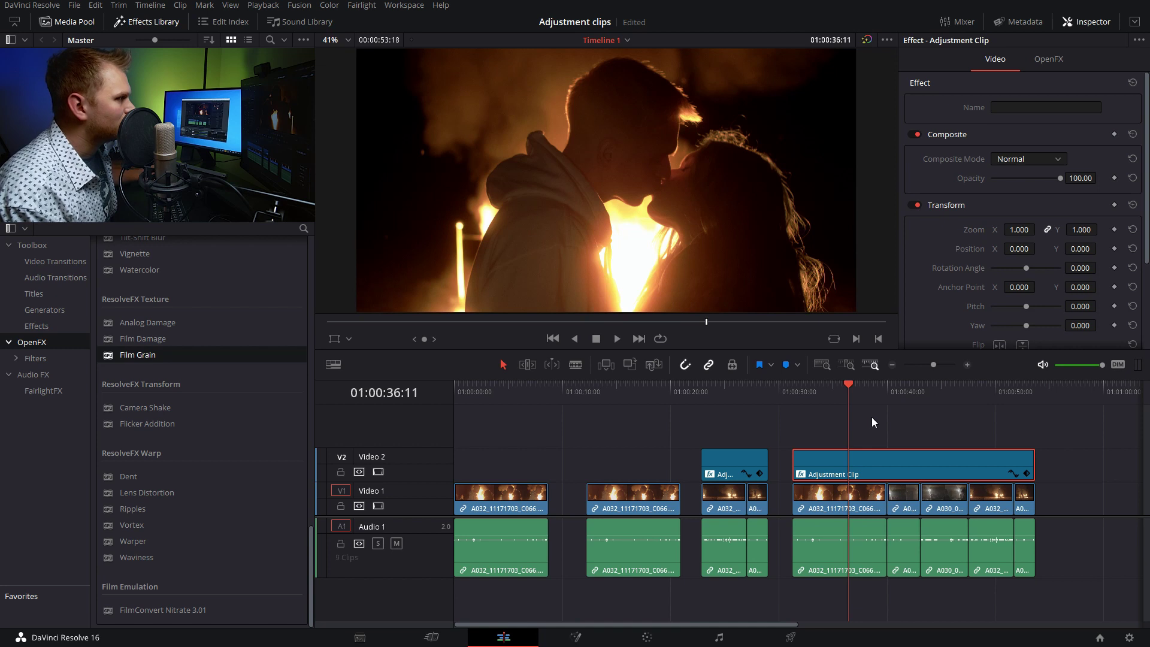
{"action": "left_click", "coordinate": [1057, 59]}
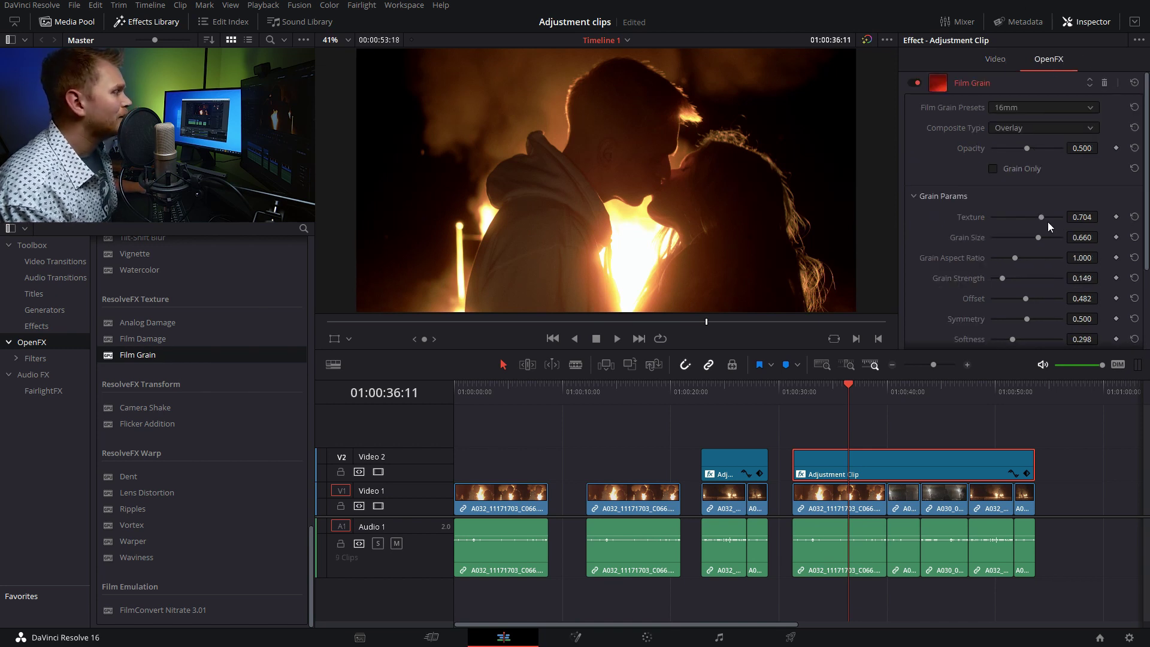
{"action": "left_click_drag", "start_coordinate": [1044, 217], "coordinate": [1056, 217]}
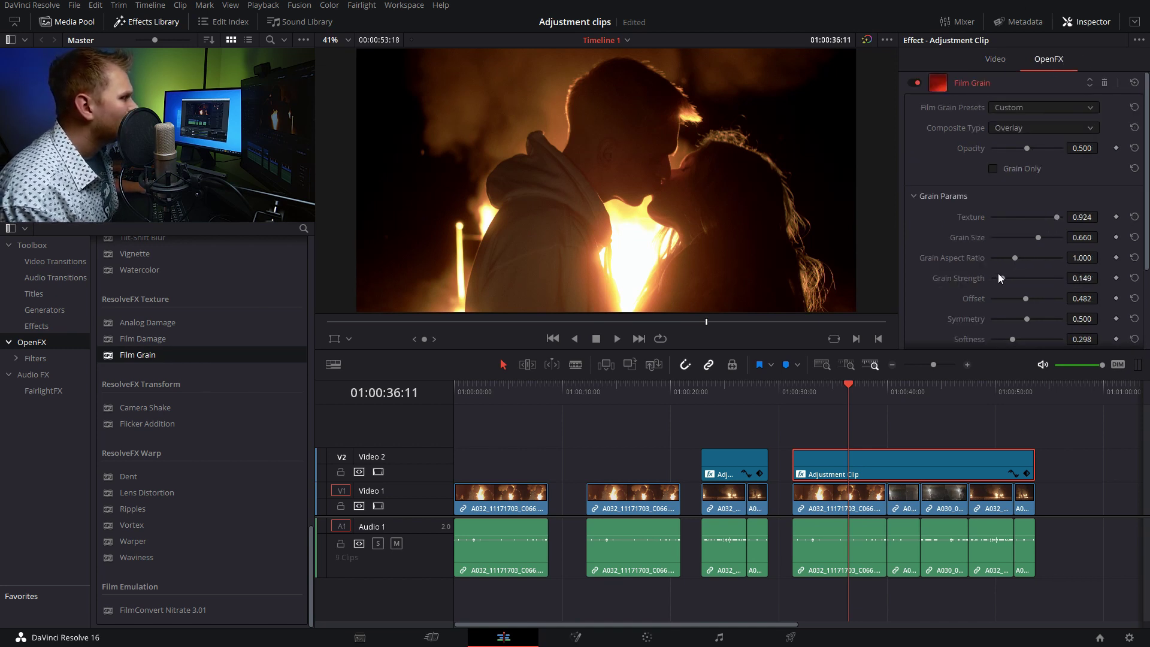
{"action": "left_click_drag", "start_coordinate": [1001, 278], "coordinate": [1042, 276]}
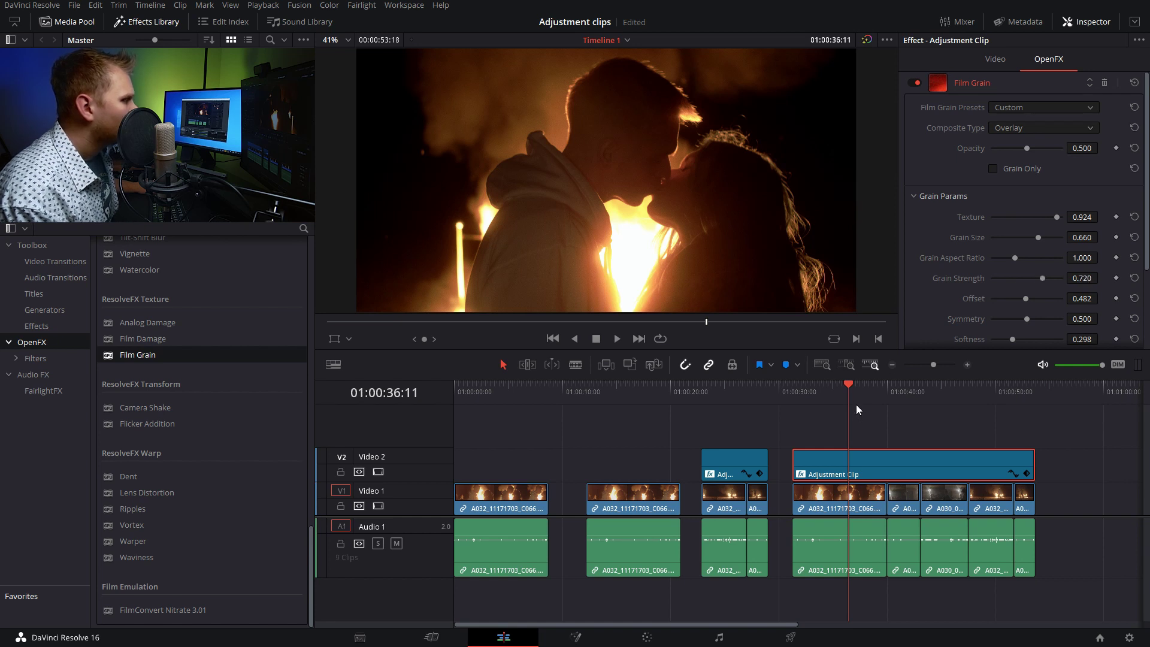